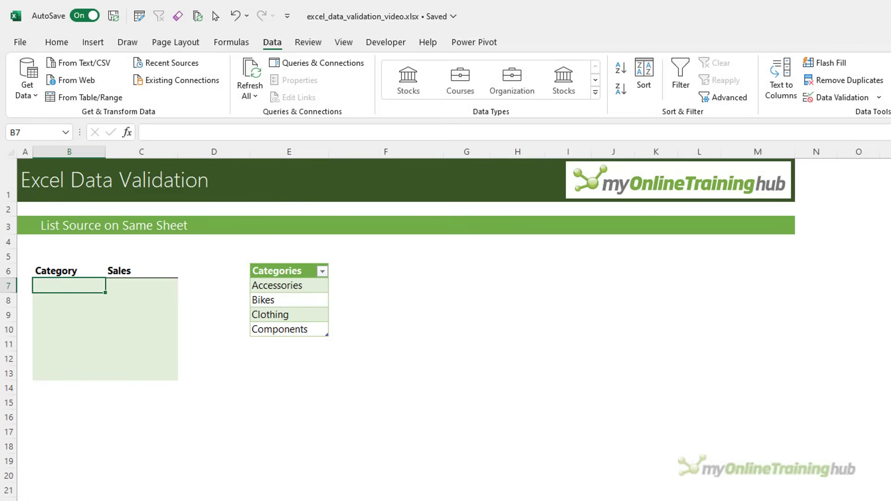
Step: Select B7:B13 and set its data validation to allow a List
drag(72, 284, 76, 373)
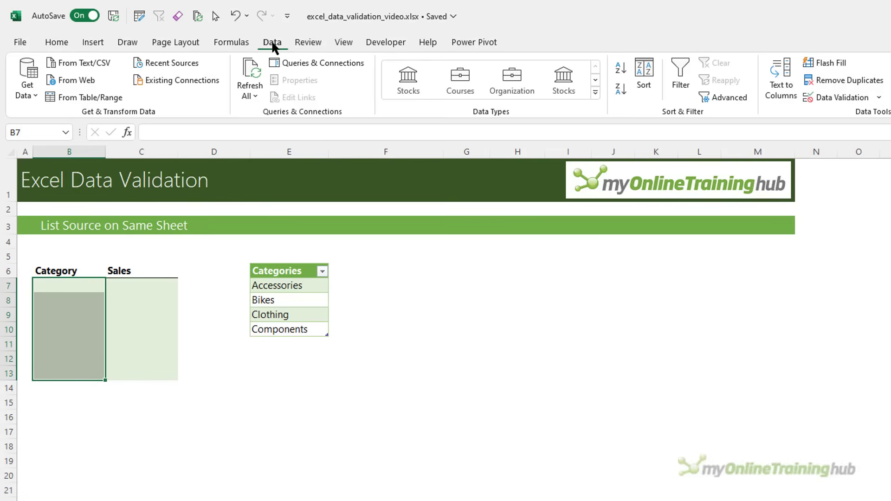
click(846, 101)
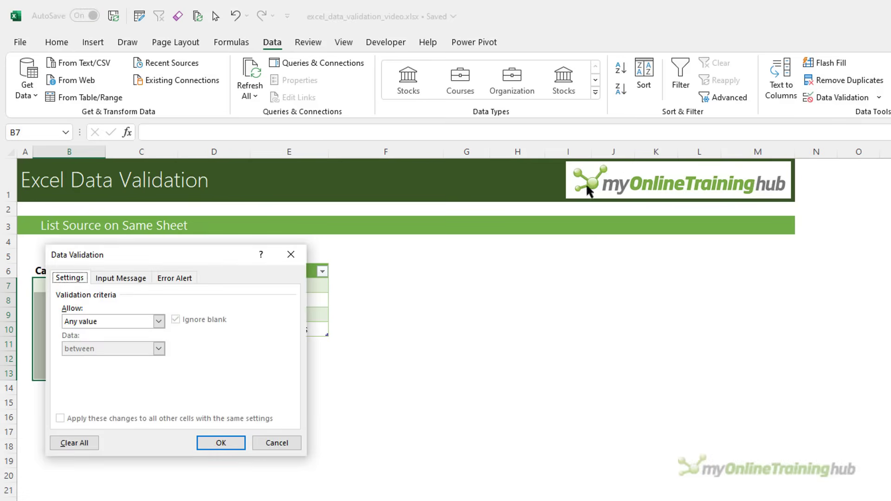
click(156, 320)
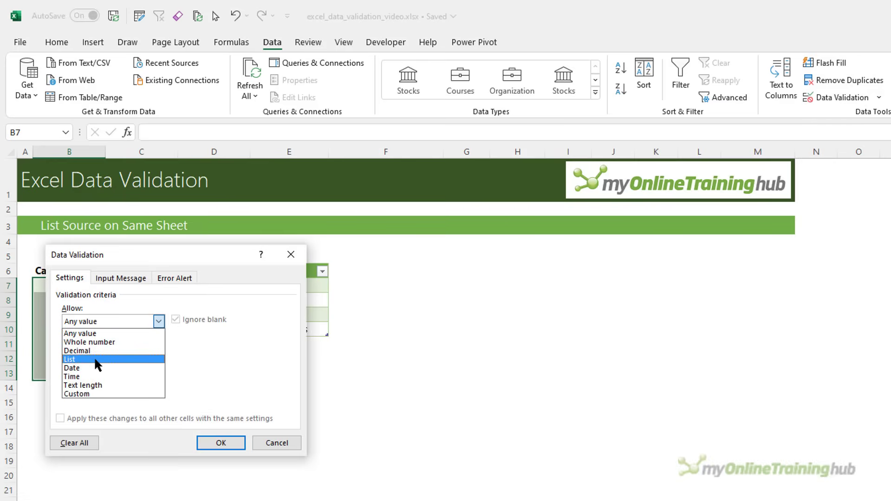
click(70, 359)
Step: Replace the typed categories with the source =$E$7:$E$10 and turn off Ignore blank
click(94, 375)
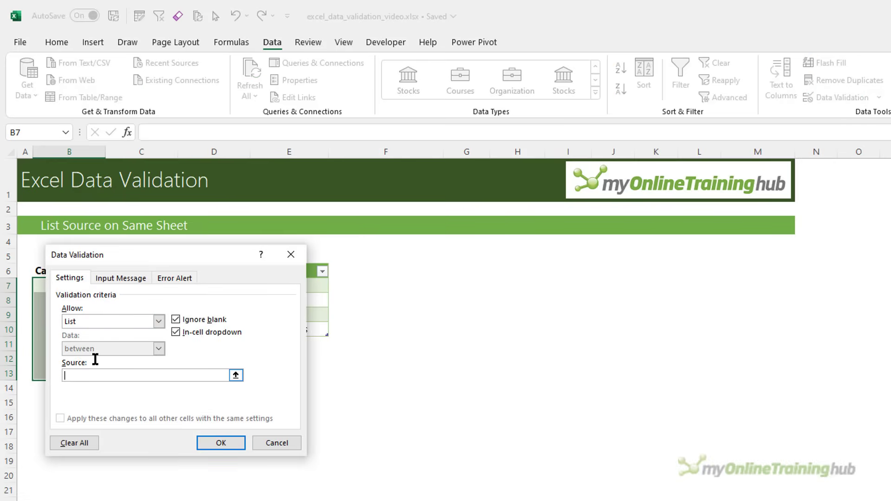
text(Accessories, Bikes, Clothing)
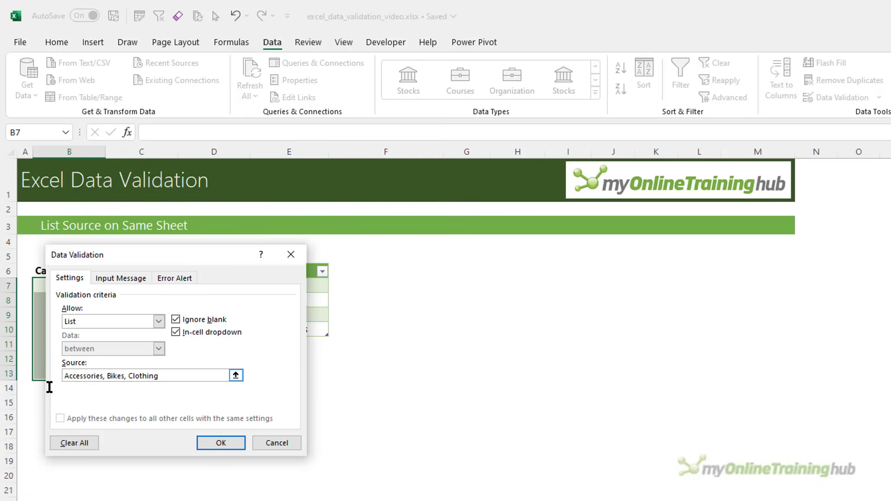
drag(160, 376, 41, 377)
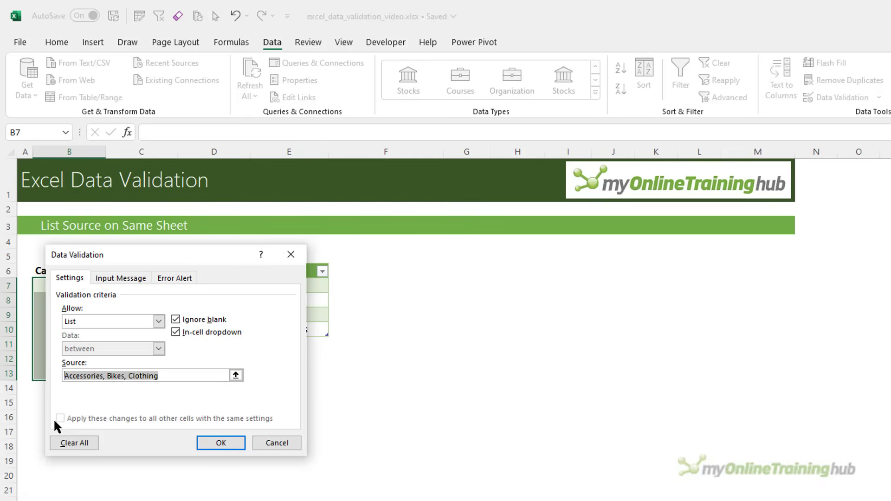
key(BackSpace)
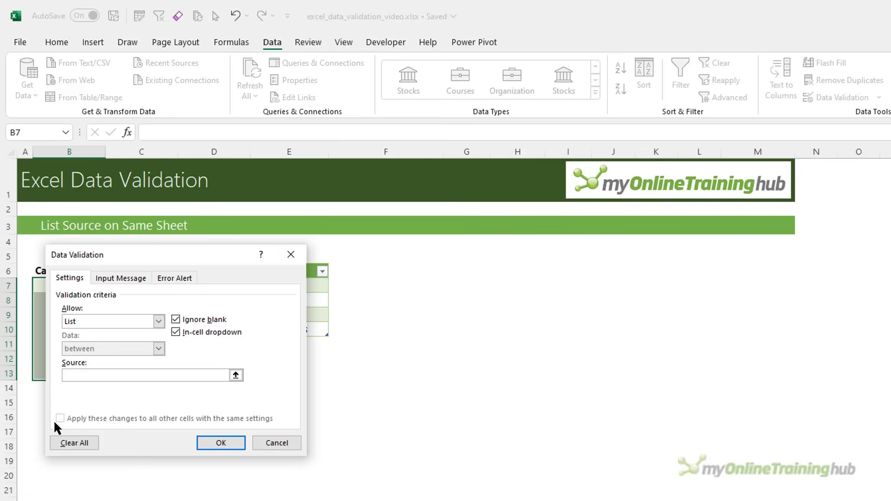
drag(228, 254, 530, 252)
click(286, 284)
drag(285, 285, 302, 331)
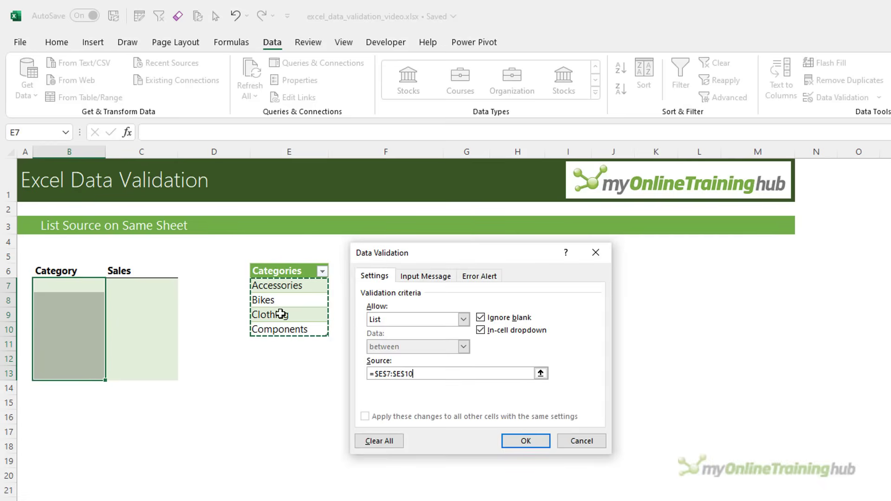
click(483, 318)
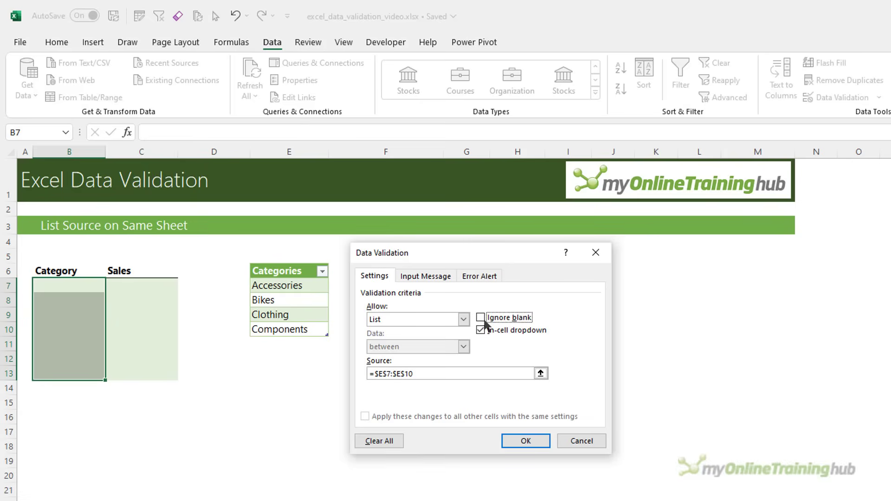
Step: Add the input message 'Choose a category' with body 'Do no t abbreviate category names.'
click(441, 278)
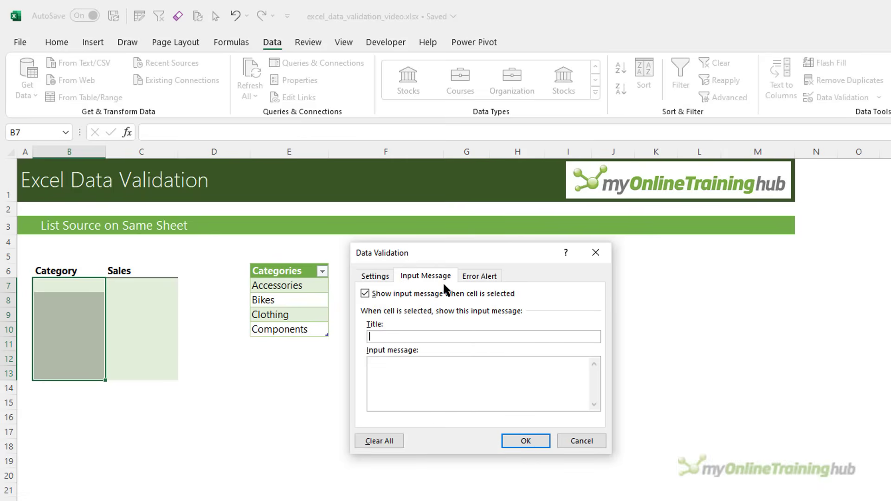
text(Choose a category)
key(Tab)
text(Do no t abbreviate category n)
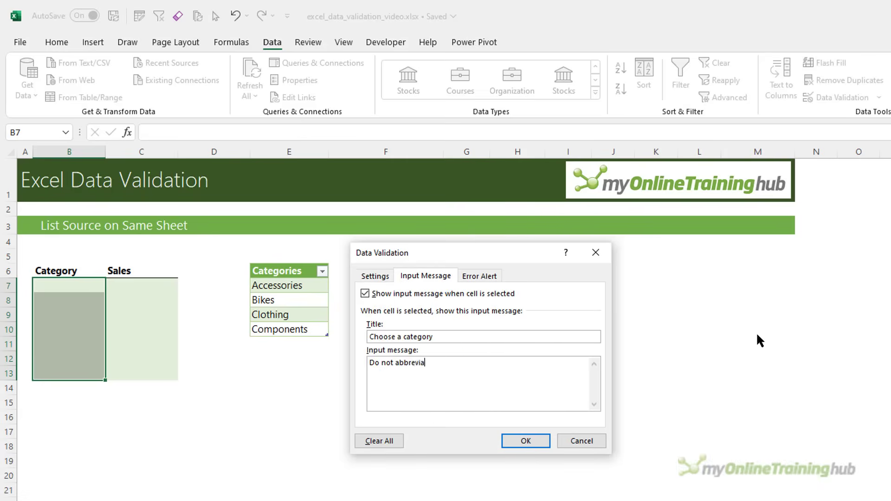
text(ames.)
Step: Keep the Stop alert titled 'Requires a category' saying 'Please choose from the list.', and apply it
click(484, 275)
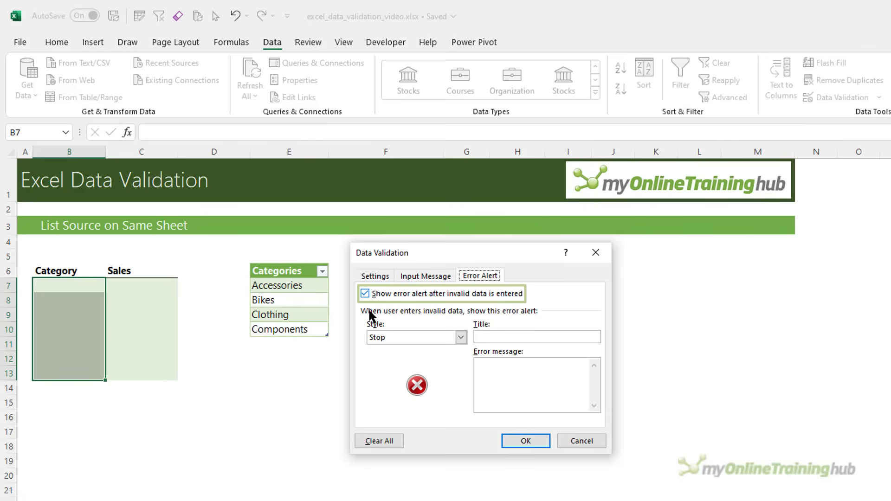
click(461, 338)
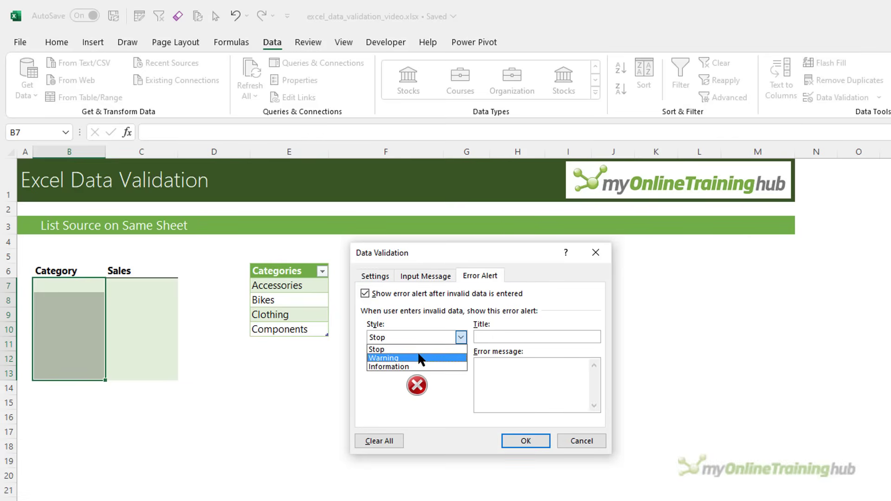
key(Down)
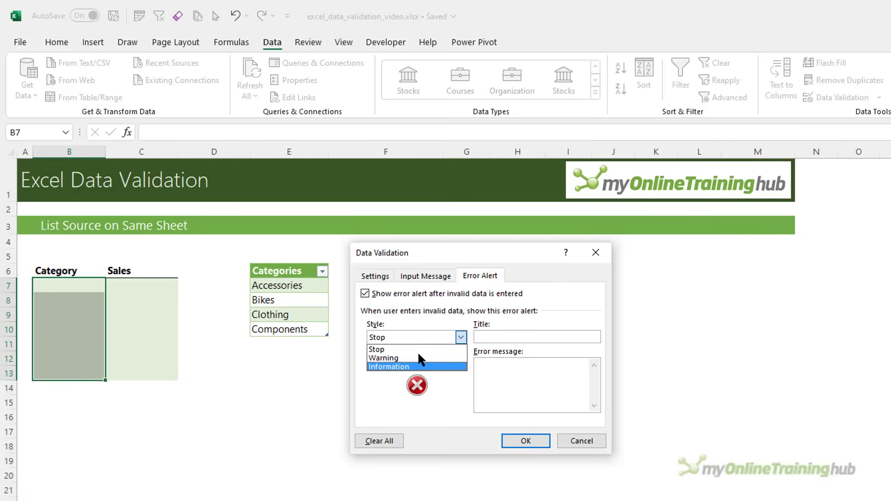
click(491, 337)
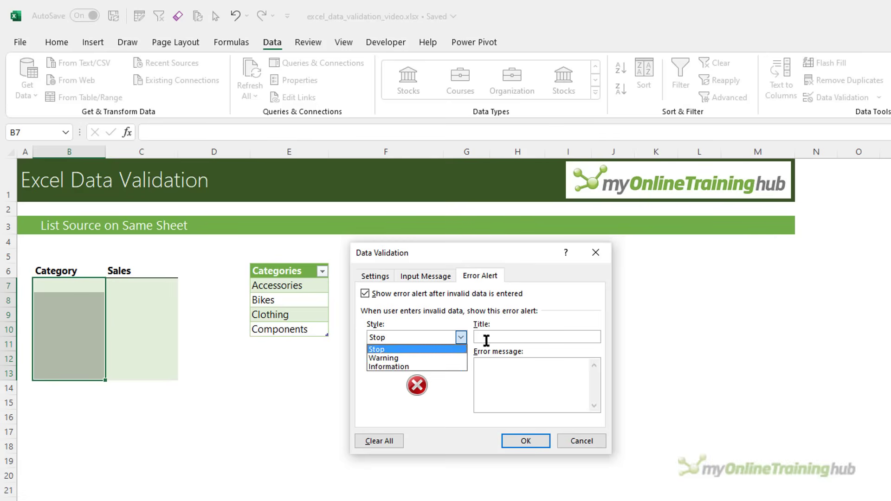
text(Requires a category)
key(Tab)
text(Please choose from the list.)
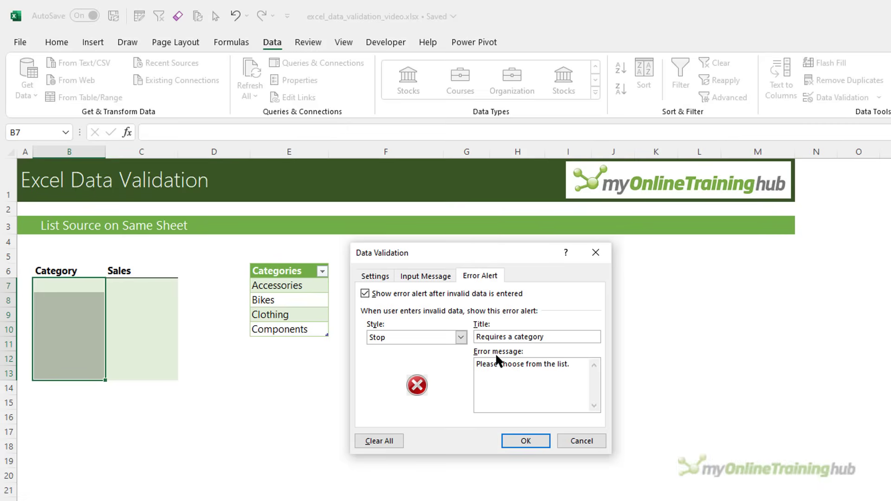
click(512, 444)
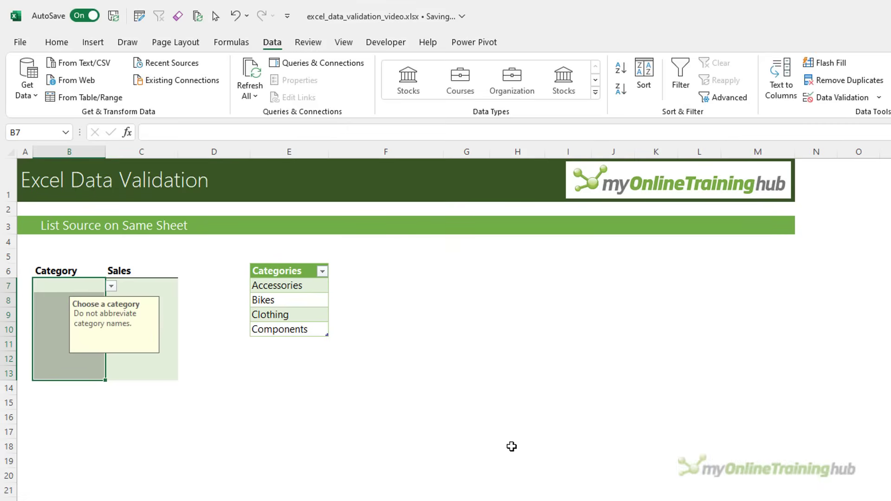
Step: Set B7 to Clothing using its category drop-down
click(67, 285)
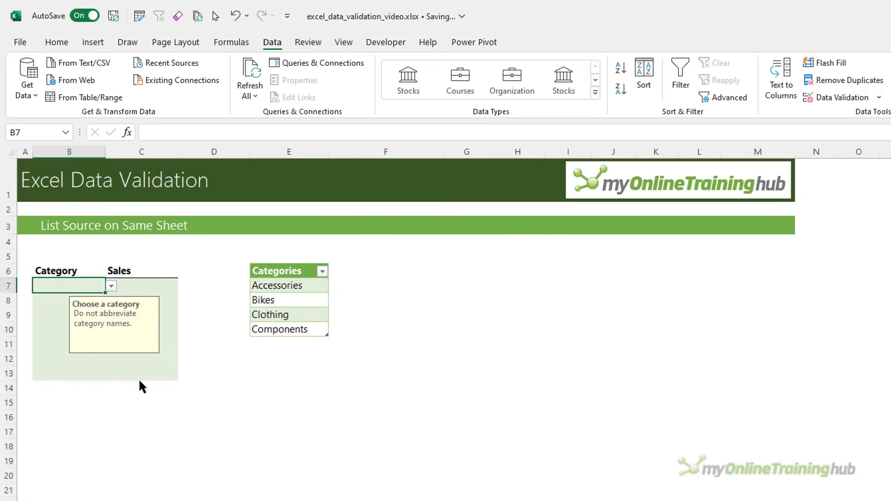
click(112, 286)
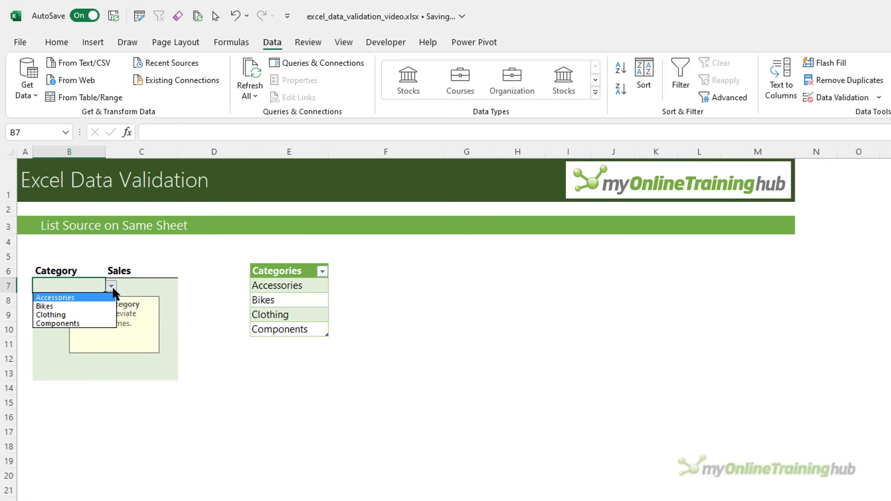
click(82, 305)
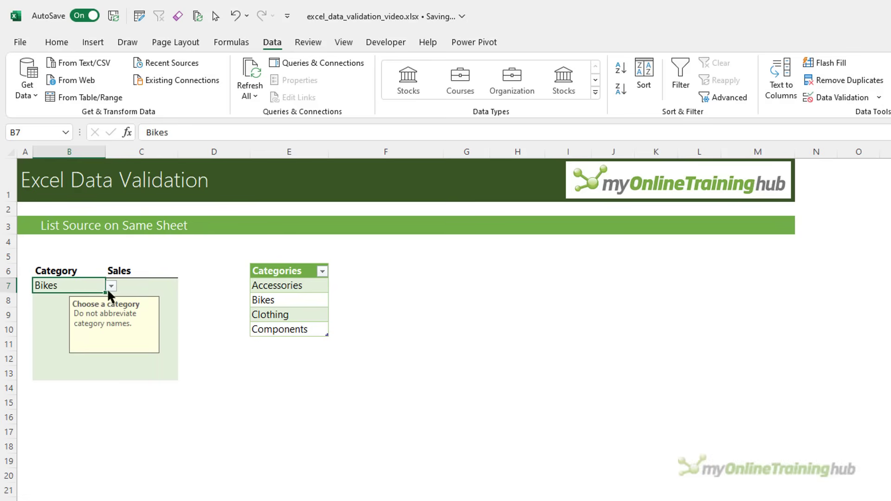
click(111, 289)
click(86, 317)
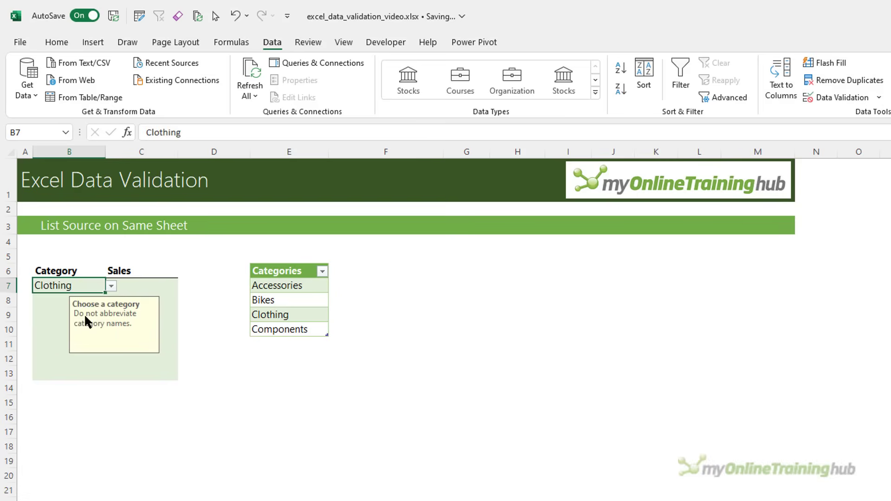
Step: Enter Bikes in B8, then retry B9's rejected 'b' entry as Bikes
key(Return)
text(Bikes)
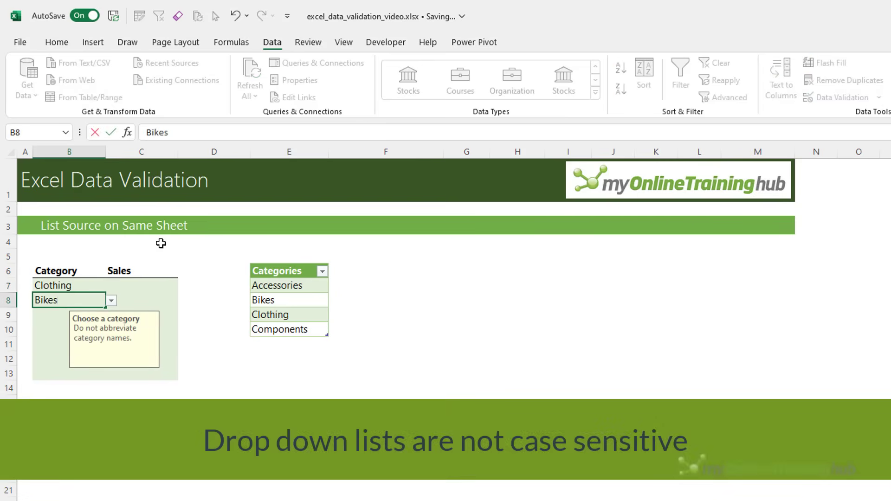
key(Return)
text(b)
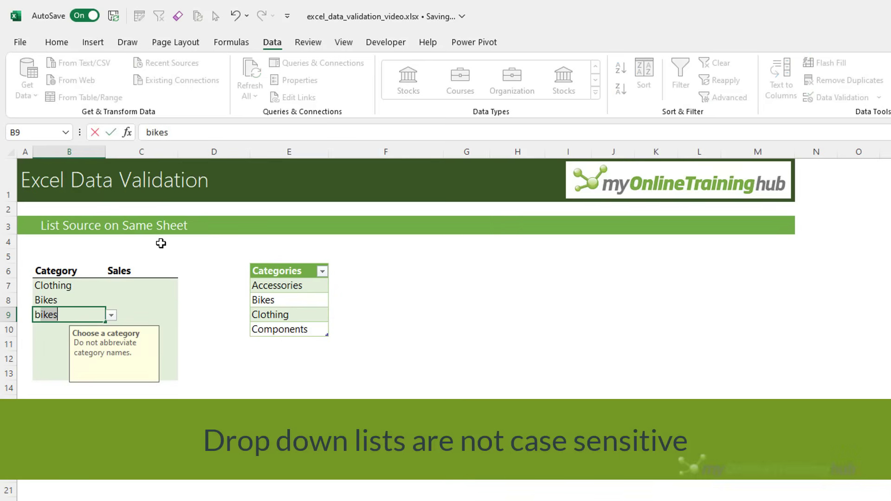
key(Delete)
key(Return)
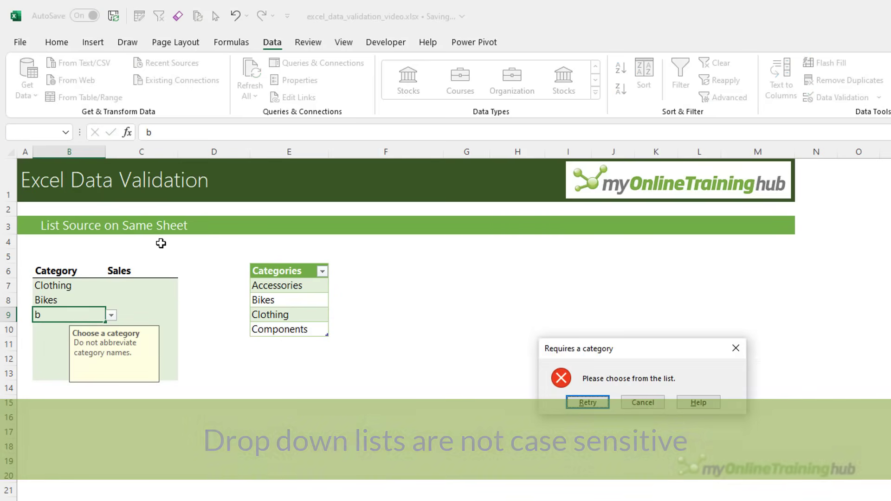
drag(690, 353, 424, 324)
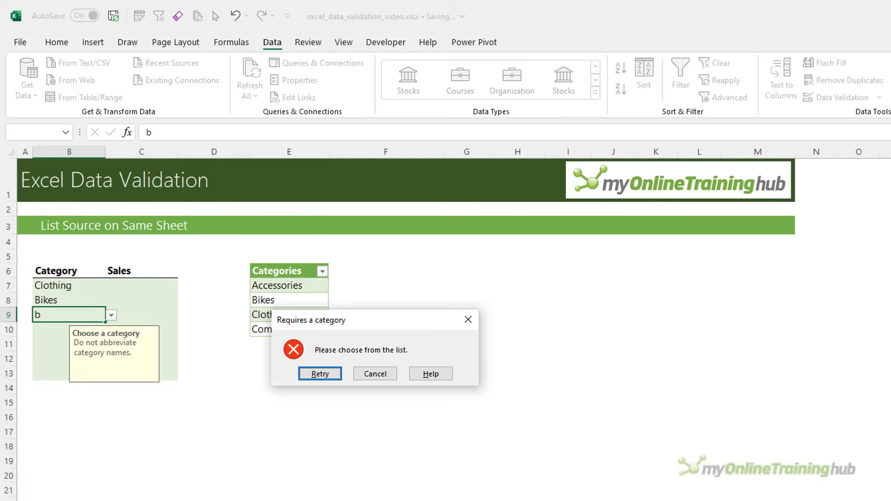
click(315, 374)
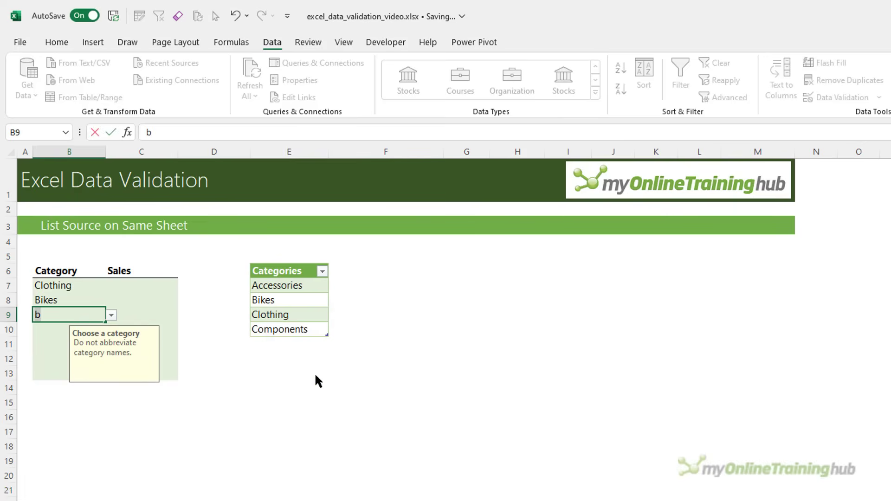
text(ikes)
key(Return)
click(838, 97)
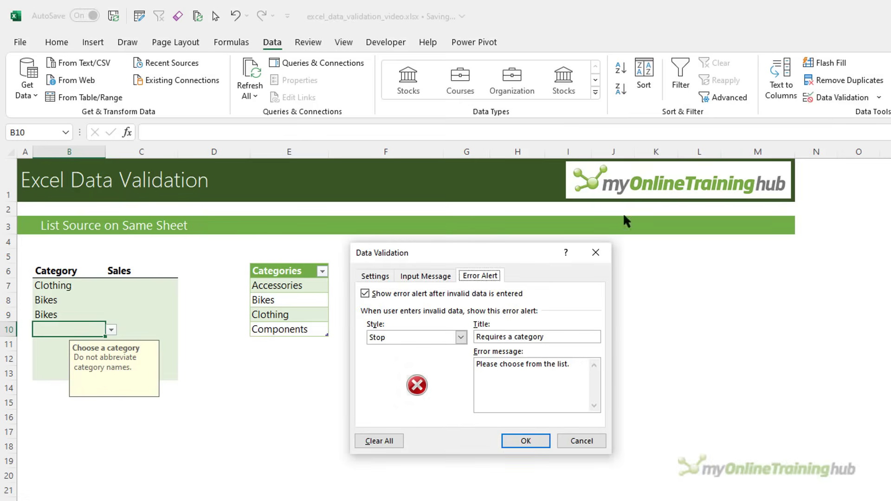
click(365, 293)
click(514, 441)
text(bikes)
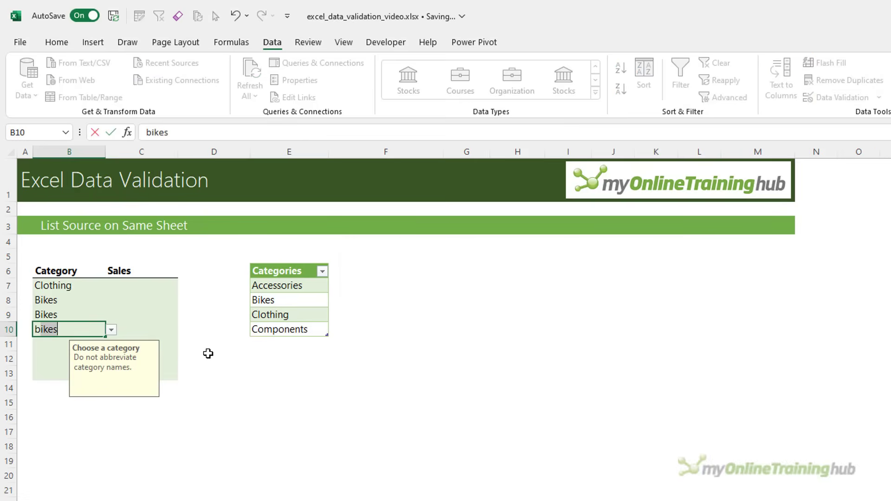
key(Delete)
key(Return)
key(Up)
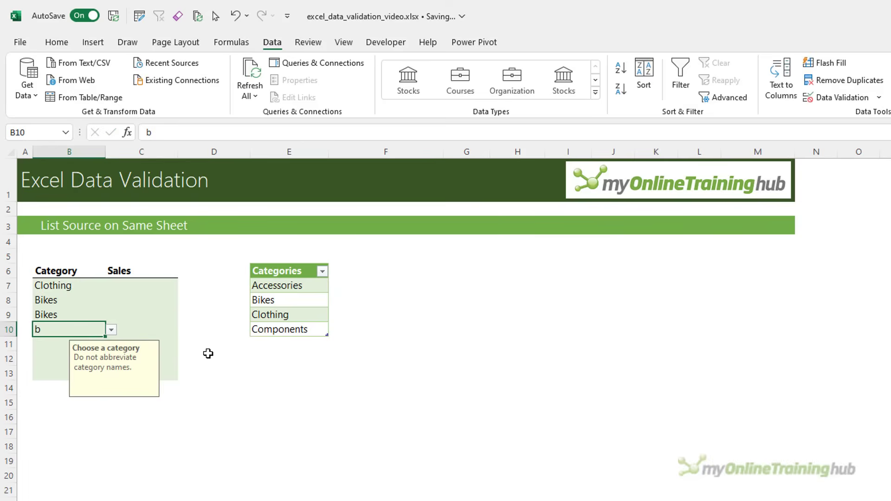
click(878, 98)
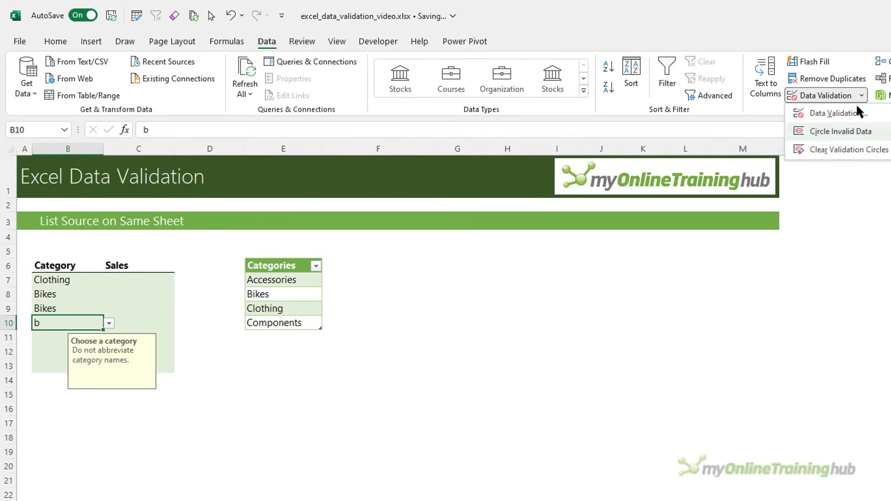
click(834, 131)
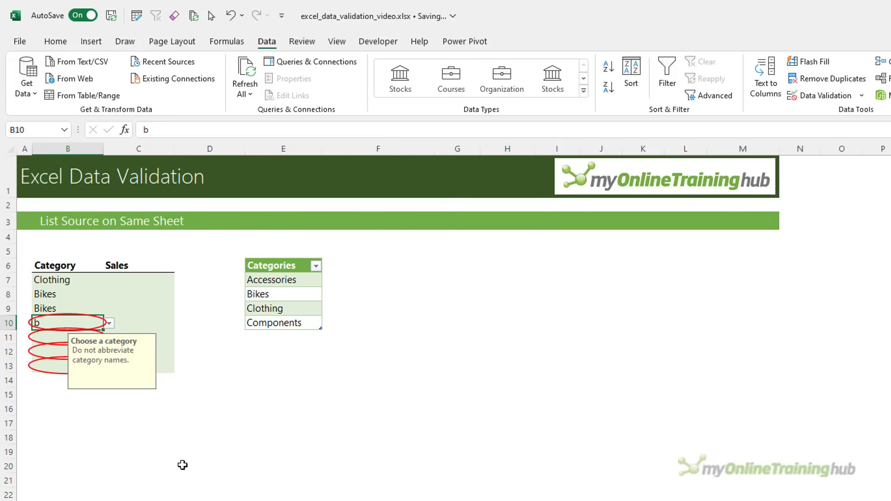
click(860, 96)
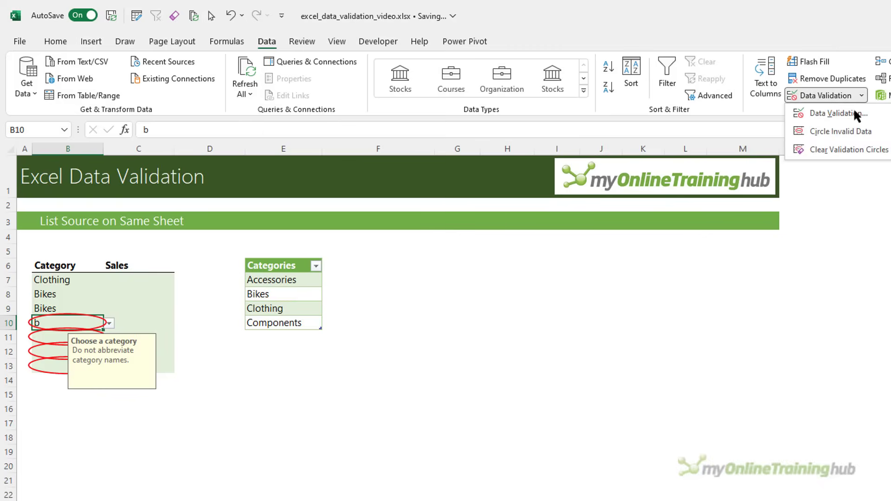
click(831, 153)
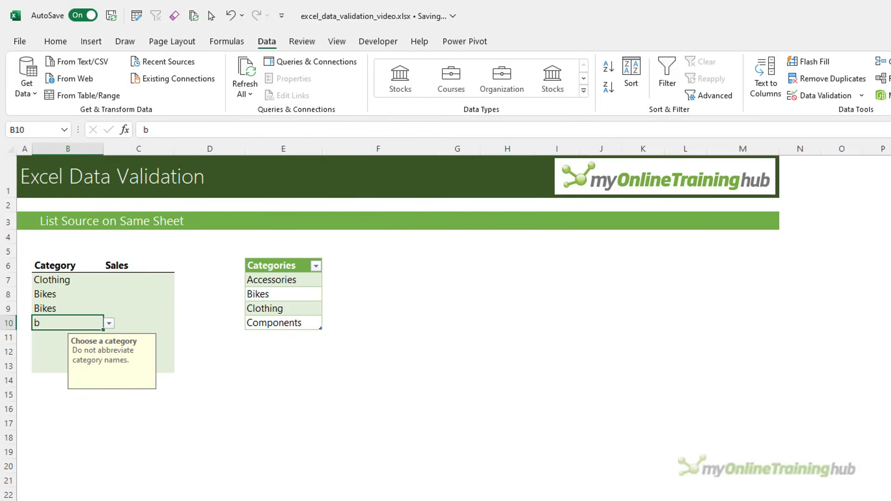
Step: Commit 'b' in B10 and confirm the Categories table is named CategoryList
click(327, 280)
drag(312, 279, 294, 320)
click(522, 44)
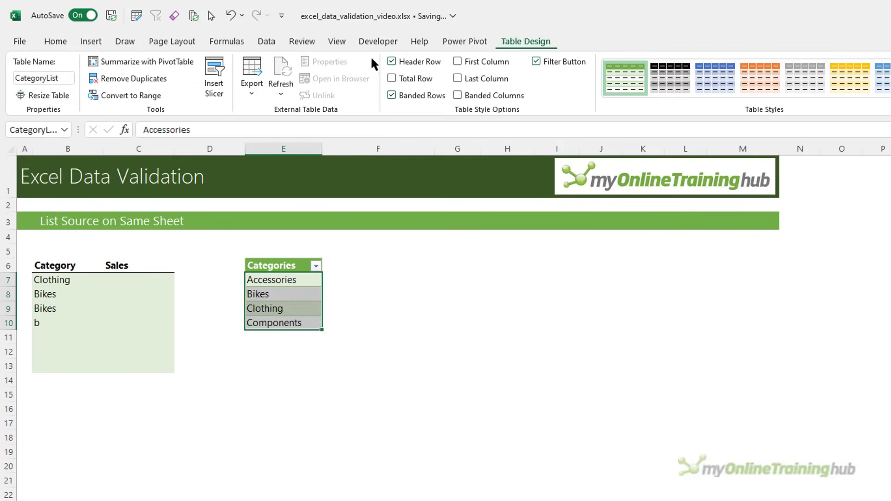
click(68, 81)
key(Return)
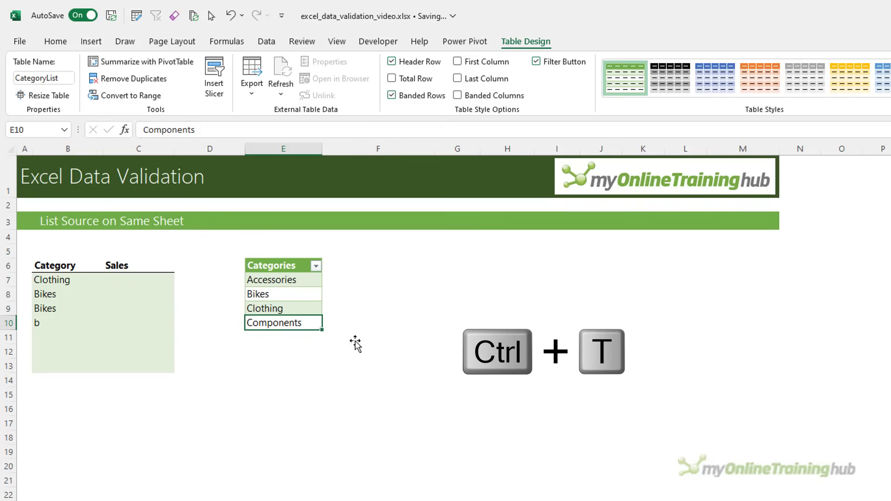
Step: Add Spare Parts to the Categories table in E11
click(281, 337)
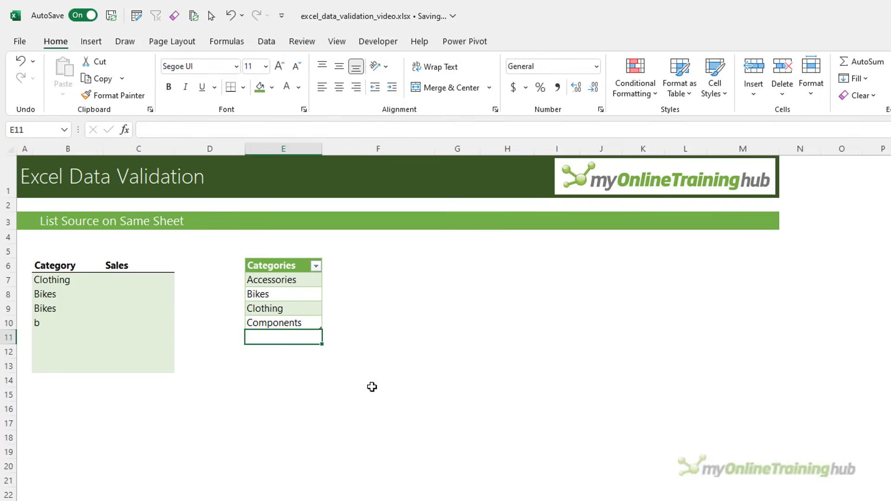
text(Spare Parts)
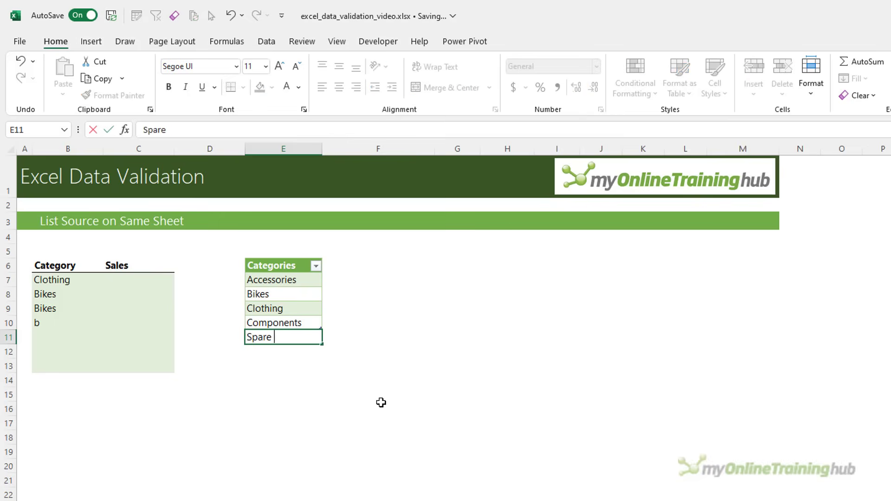
key(Return)
key(Return)
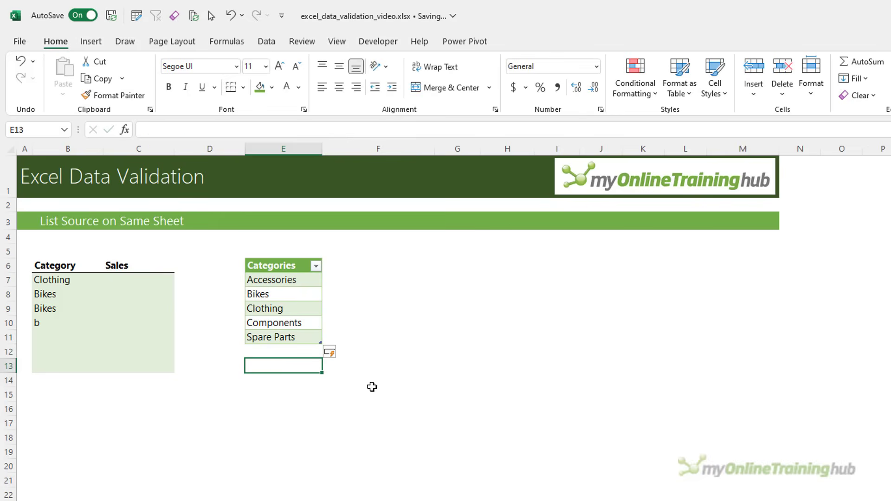
click(290, 336)
Step: Choose Spare Parts from B10's category drop-down
click(79, 323)
click(108, 324)
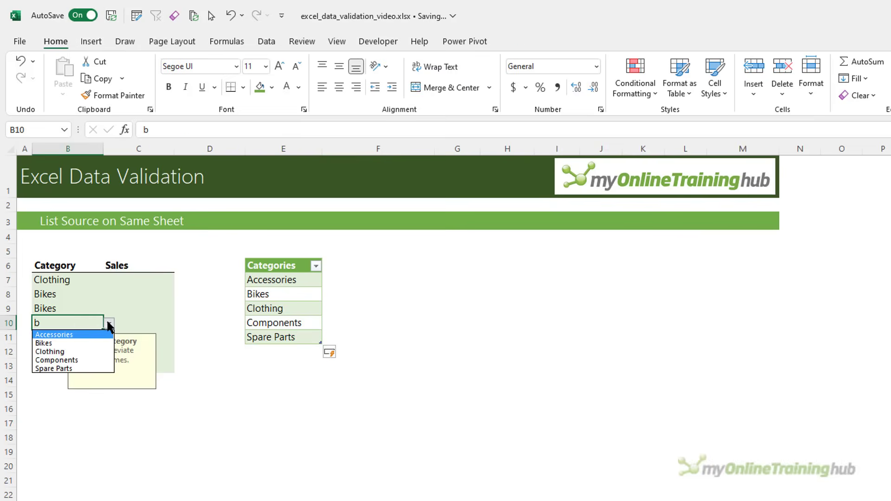
click(76, 368)
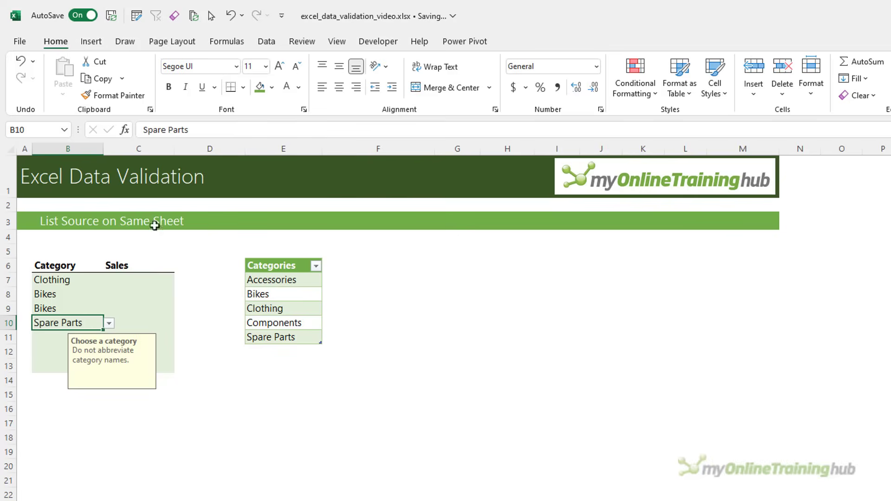
click(266, 41)
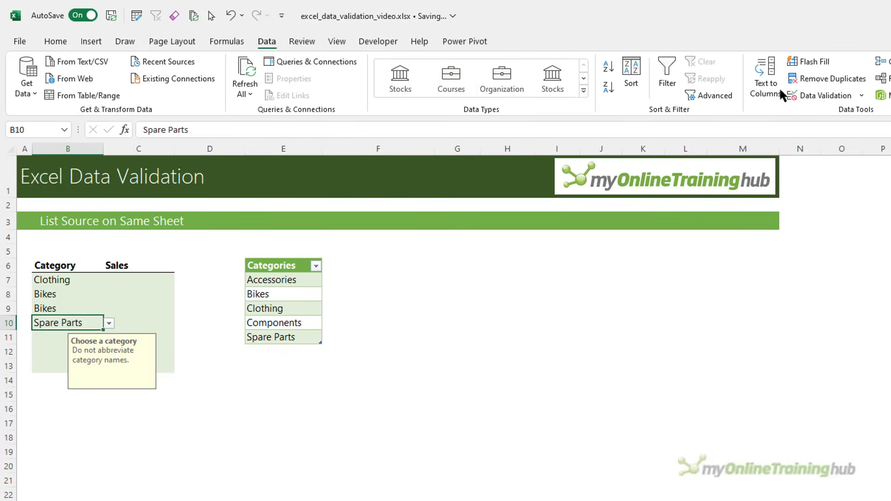
click(810, 94)
click(378, 269)
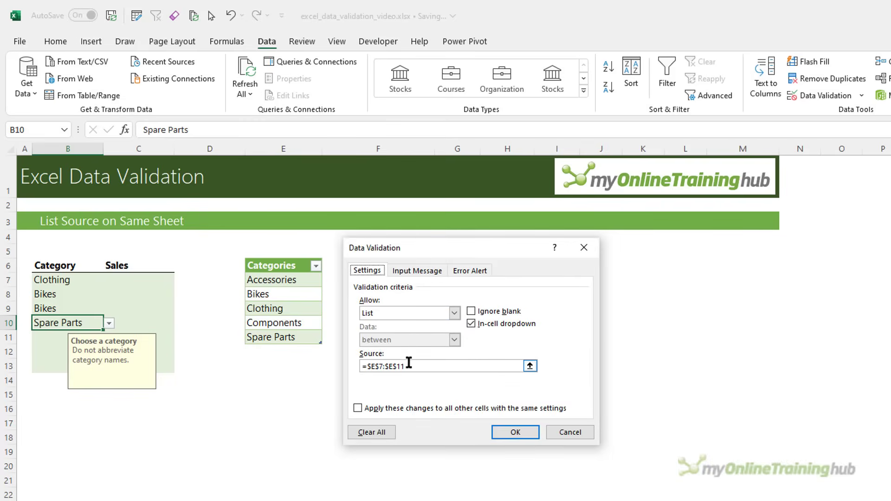
click(431, 368)
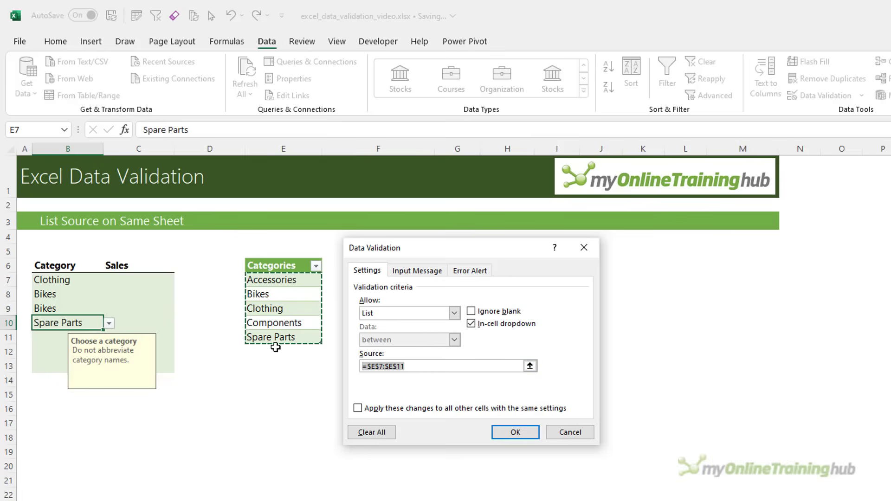
drag(418, 366, 366, 366)
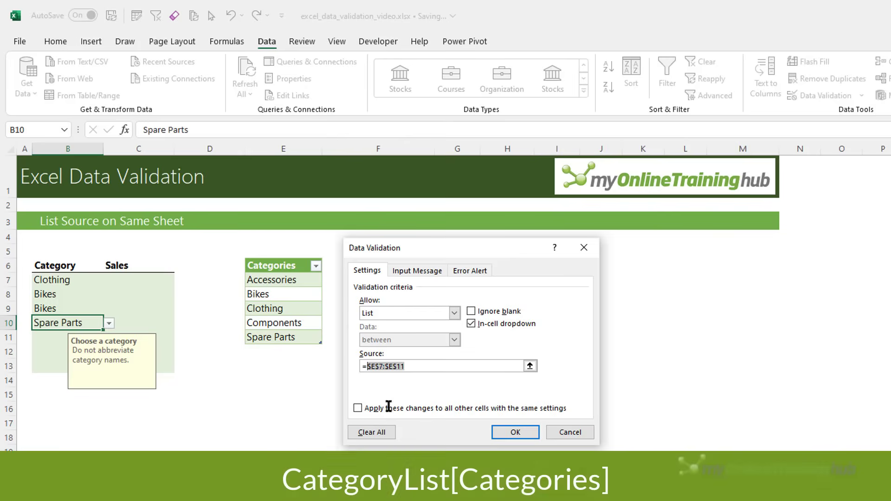
click(436, 365)
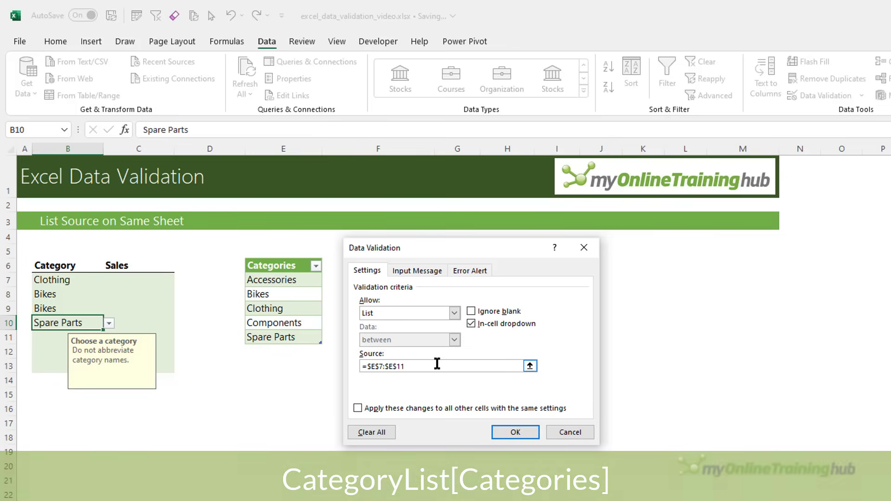
drag(436, 365, 351, 367)
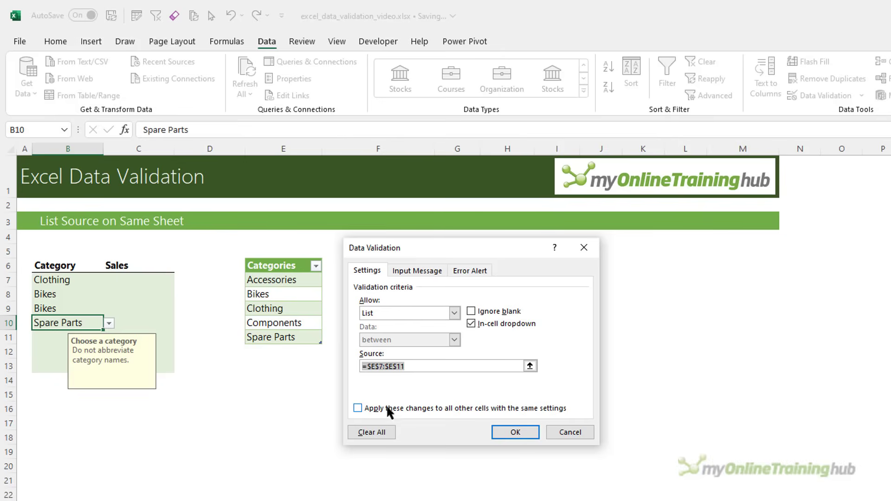
click(570, 431)
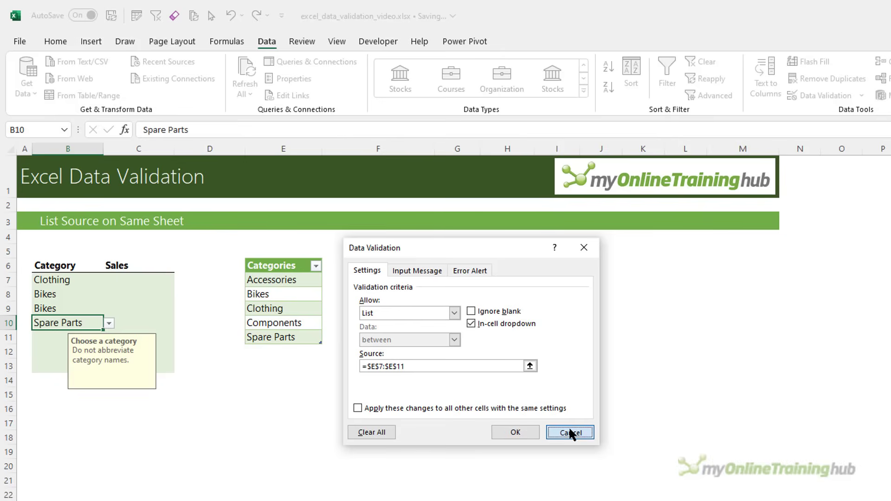
Step: Review the Categories table items and the Category entry cells B7:B13
click(303, 339)
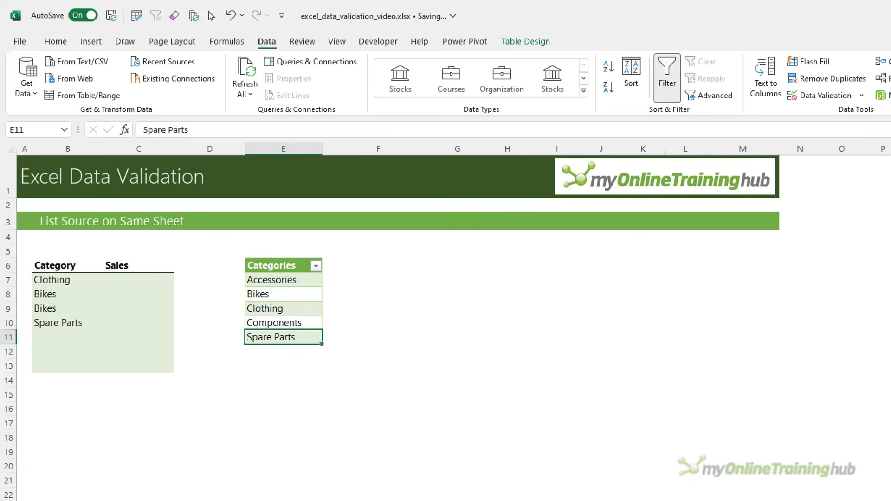
drag(285, 279, 314, 339)
drag(81, 280, 68, 365)
click(80, 392)
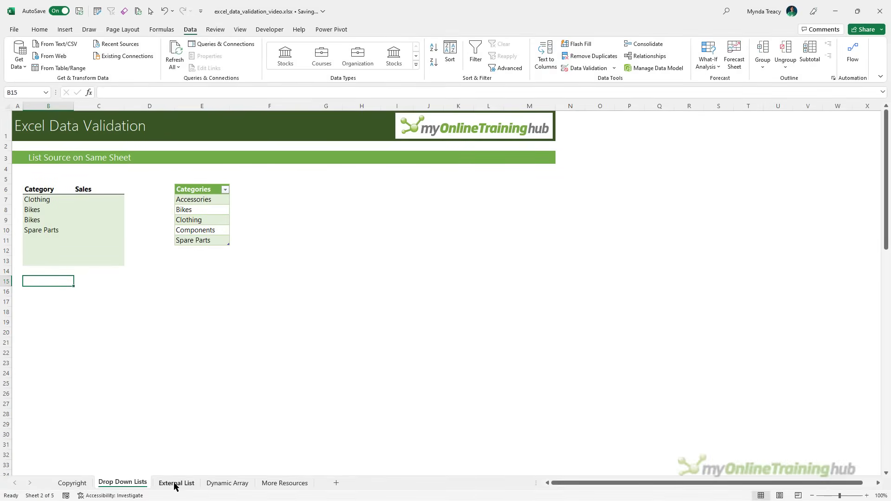
Step: Check the ExtCategoryList table on External List, then return to Drop Down Lists and scroll down
click(175, 483)
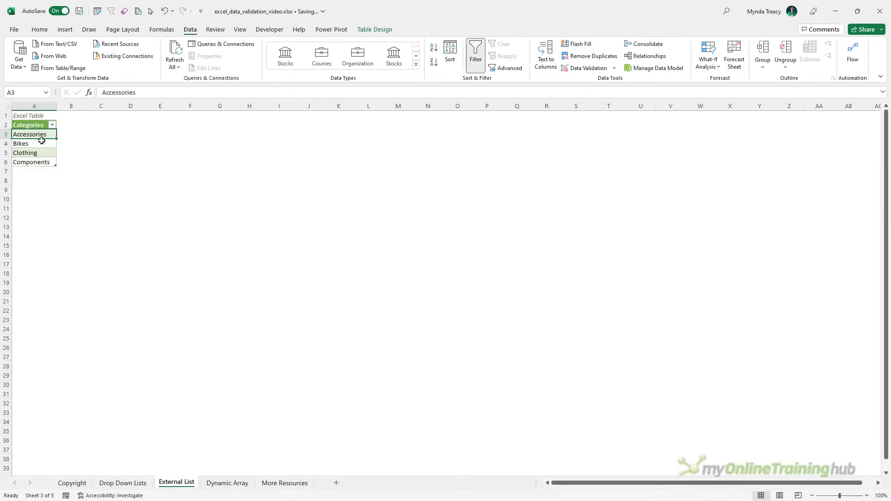
drag(58, 233, 59, 233)
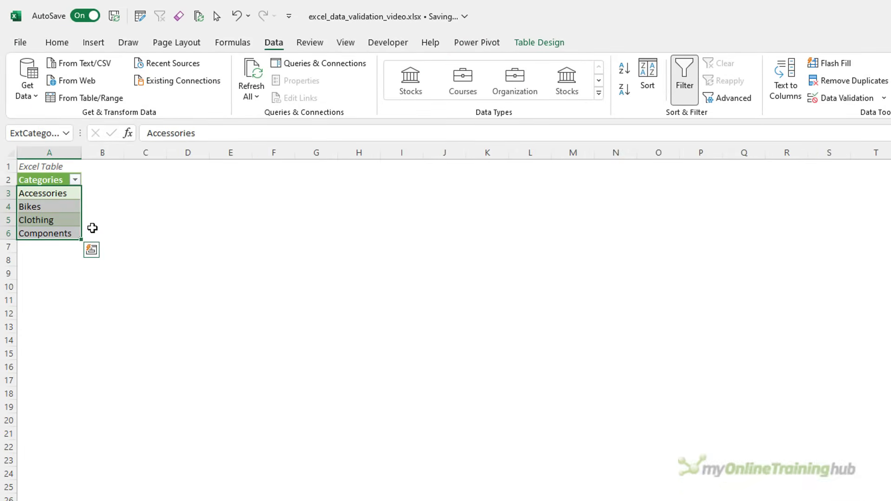
click(560, 42)
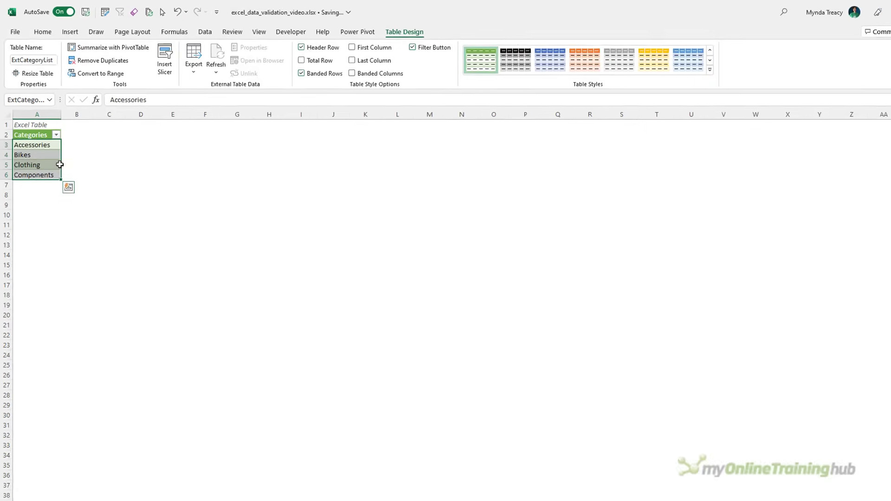
click(135, 483)
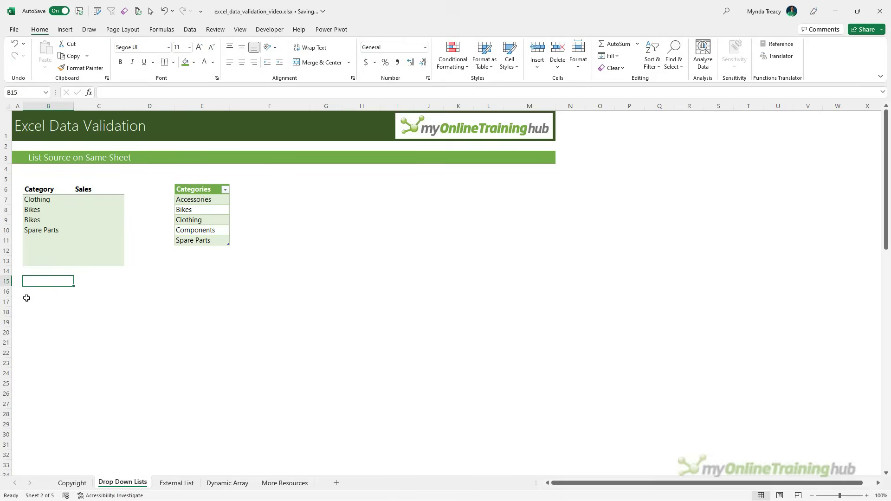
scroll(27, 298, down, 12)
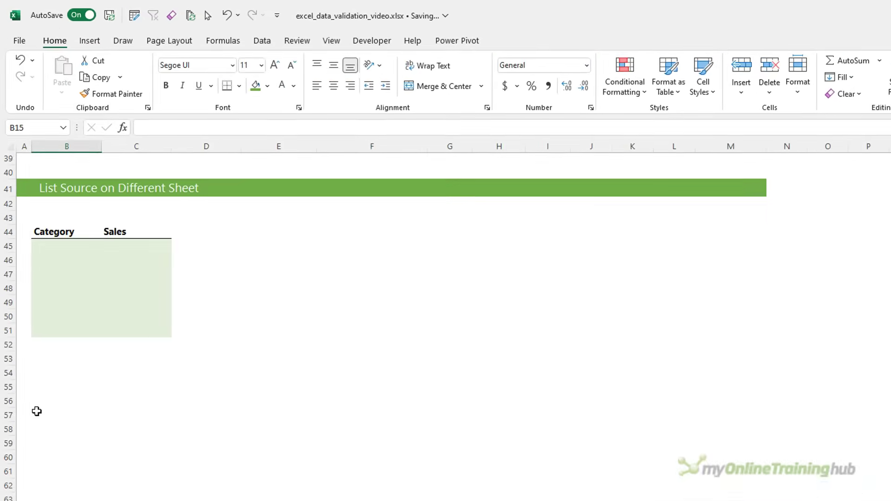
Step: Give B45:B51 a List validation sourced from 'External List'!$A$3:$A$6
scroll(37, 411, down, 1)
drag(44, 221, 50, 305)
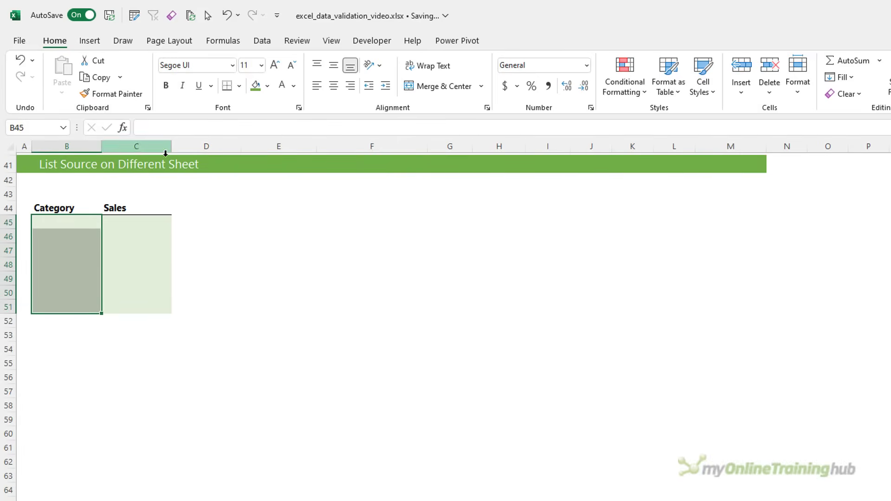
click(256, 42)
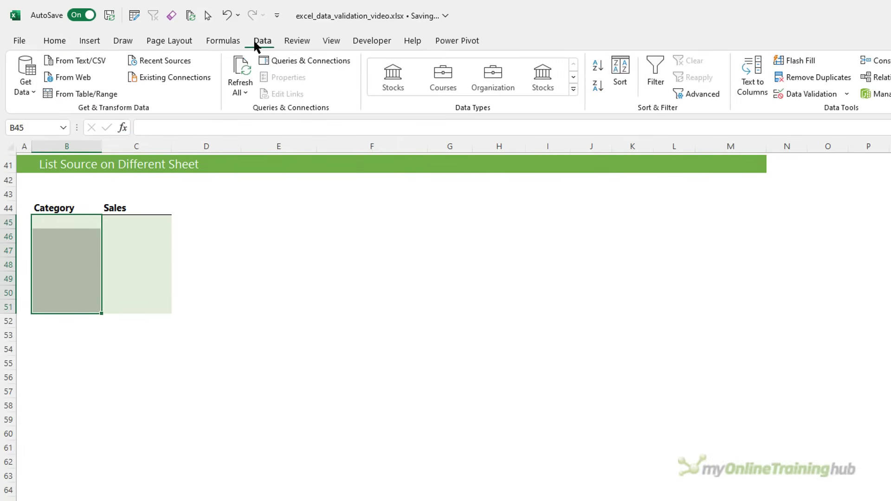
click(817, 91)
click(447, 308)
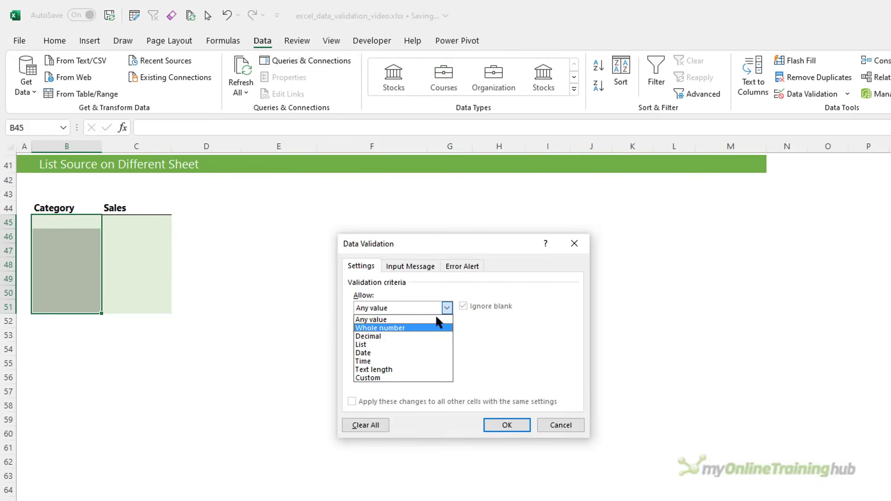
click(391, 346)
click(385, 356)
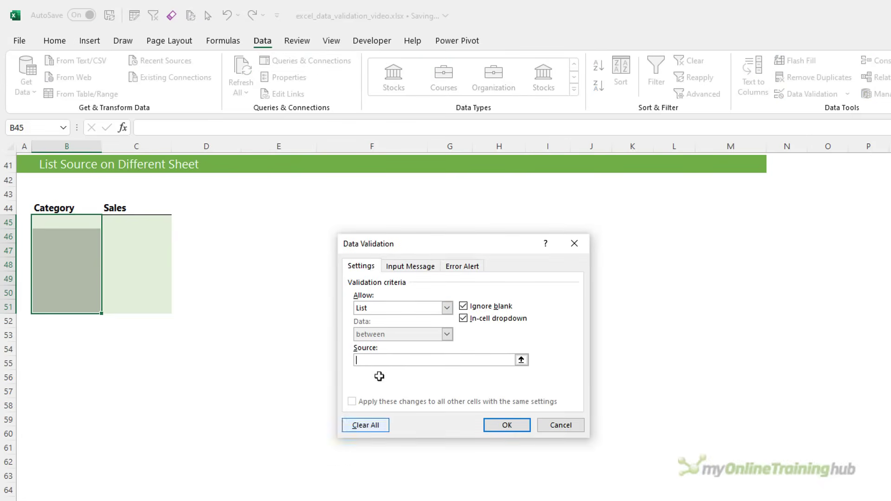
key(ctrl+Page_Down)
drag(59, 184, 56, 220)
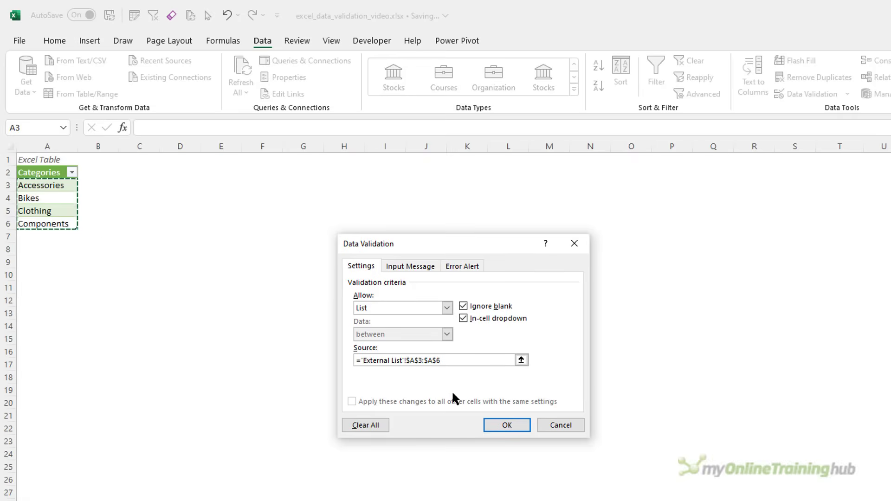
Step: Apply the drop-down validation and choose Bikes in B45
click(500, 419)
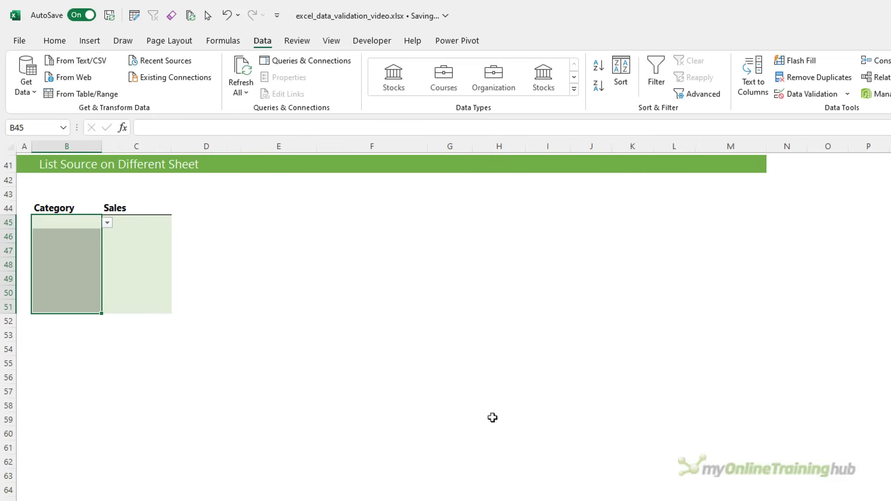
click(107, 224)
click(76, 242)
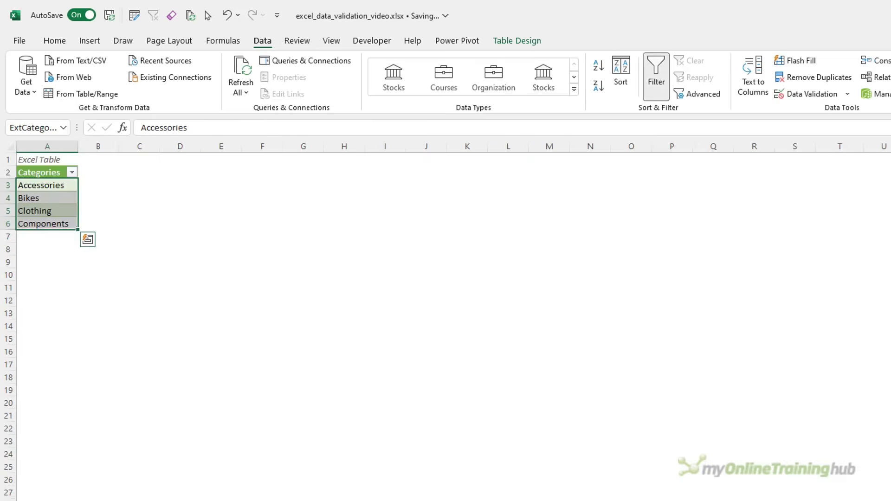
Step: Add Spare Parts as a category and check B45's list, which does not show it
click(36, 238)
text(Spare Par)
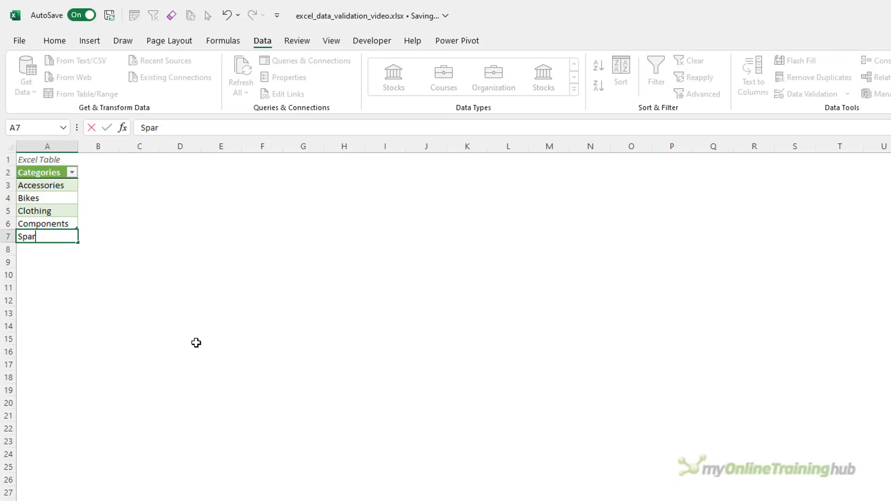
text(ts)
key(Return)
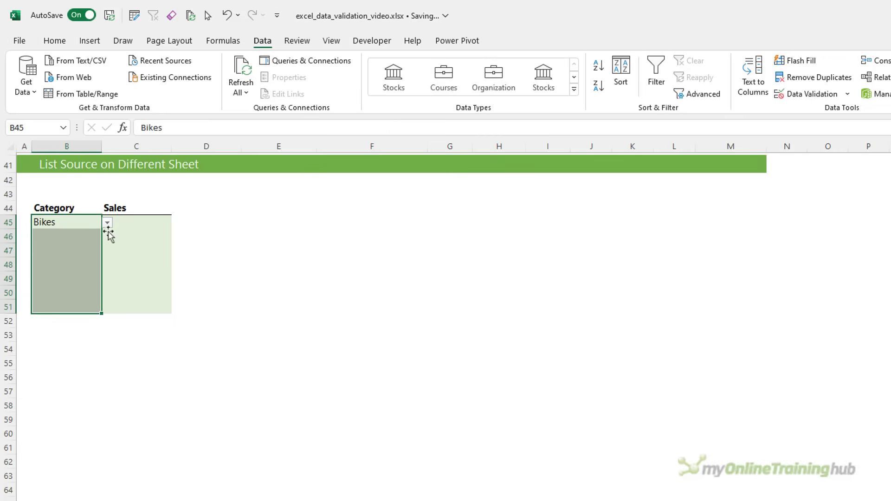
click(107, 224)
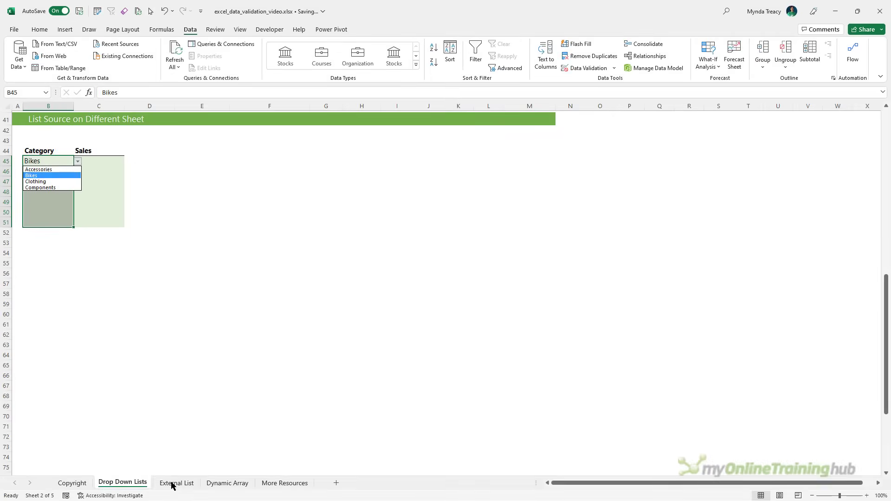
click(172, 485)
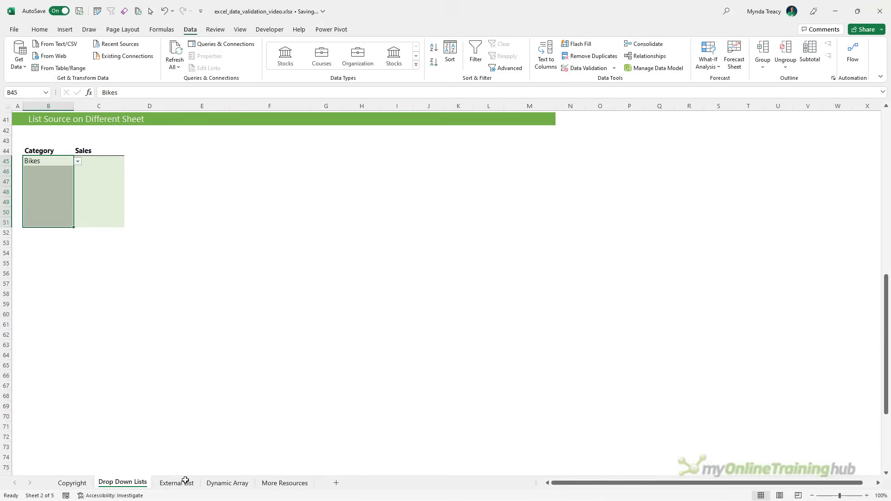
Step: Undo the Spare Parts entry on External List, leaving the four categories in A3:A6
click(186, 482)
drag(47, 134, 45, 170)
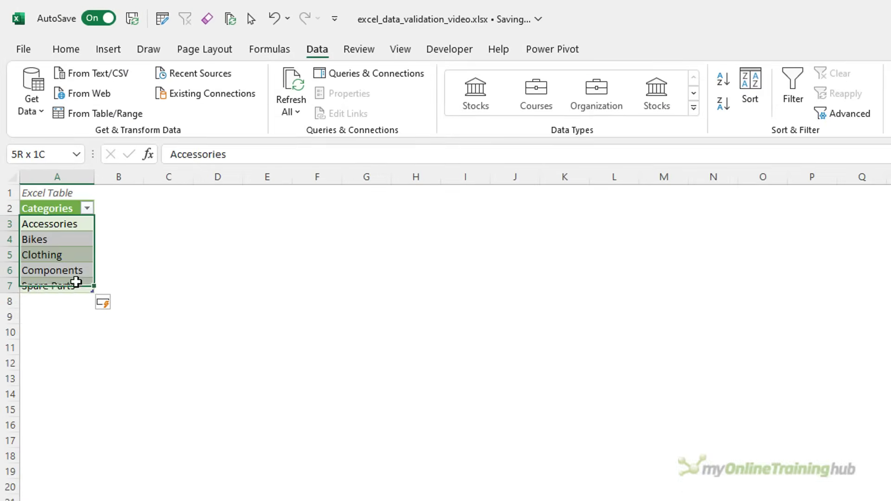
drag(76, 284, 69, 292)
click(70, 291)
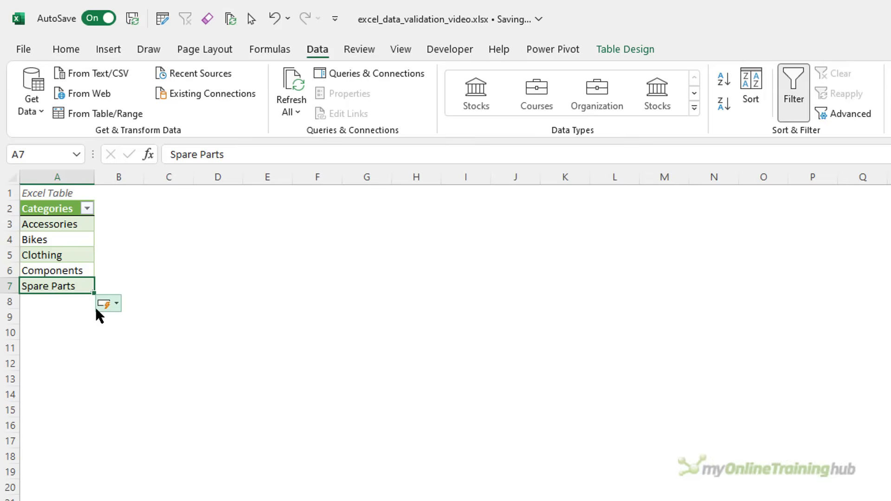
key(ctrl+z)
click(78, 226)
drag(77, 226, 79, 271)
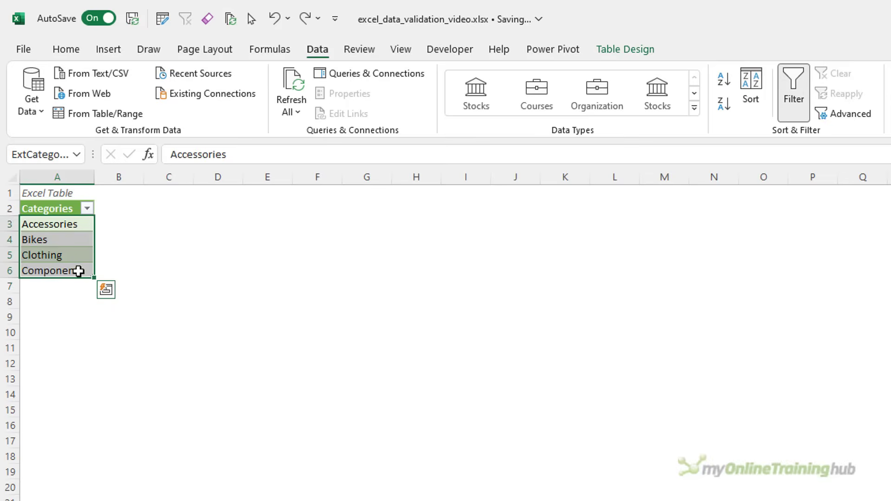
Step: Define the name ListDV for =ExtCategoryList[Categories] and return to Drop Down Lists
click(261, 50)
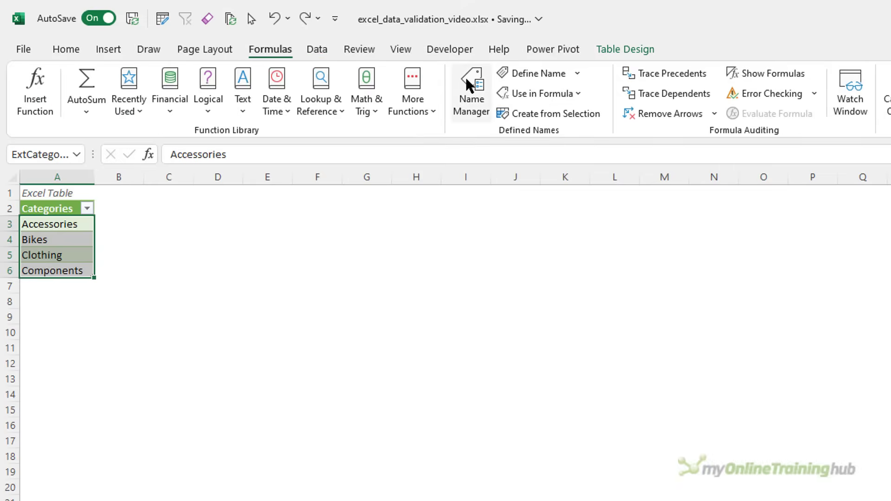
click(534, 73)
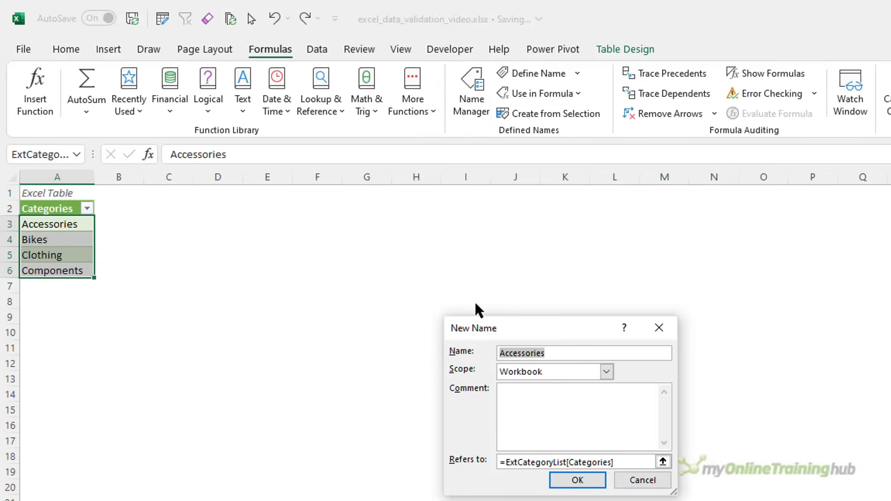
text(ListDV)
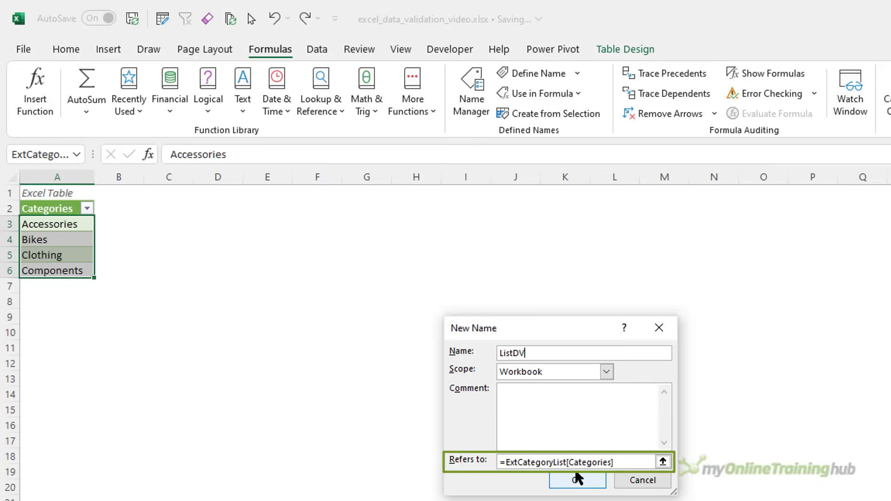
click(564, 482)
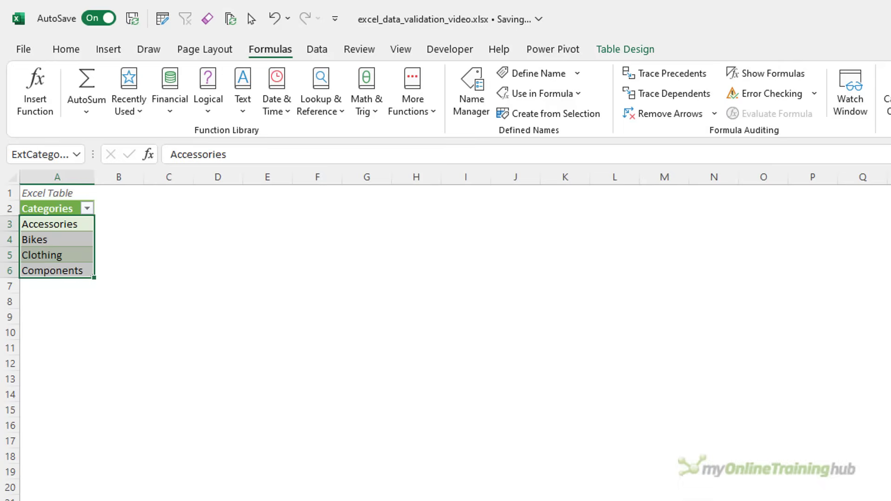
key(ctrl+Page_Up)
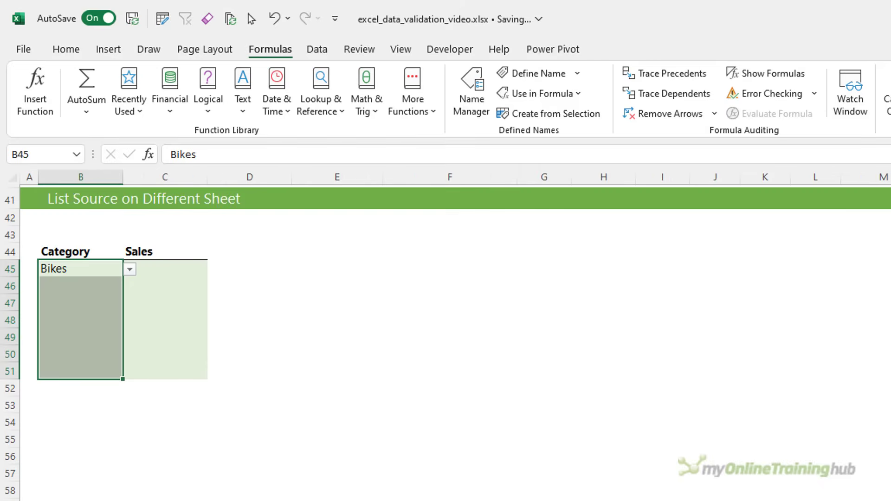
Step: Change the Category cells' list source to =ListDV
click(317, 49)
click(827, 93)
drag(474, 374, 366, 376)
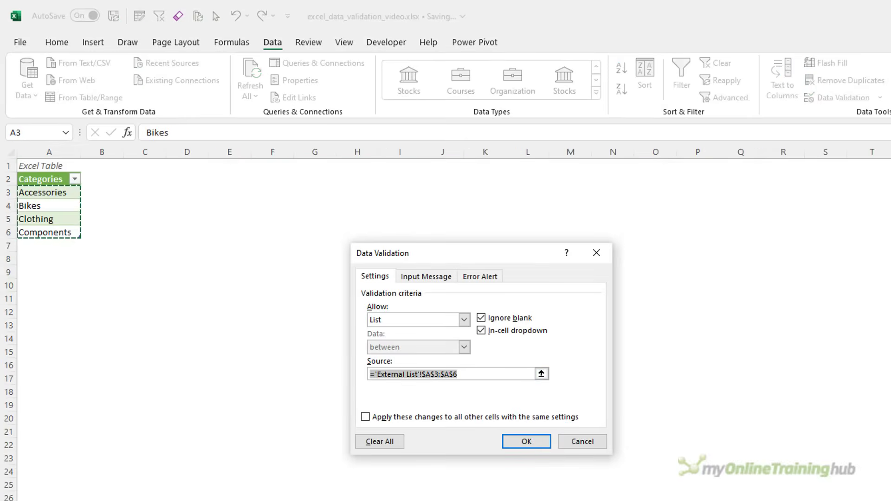
key(BackSpace)
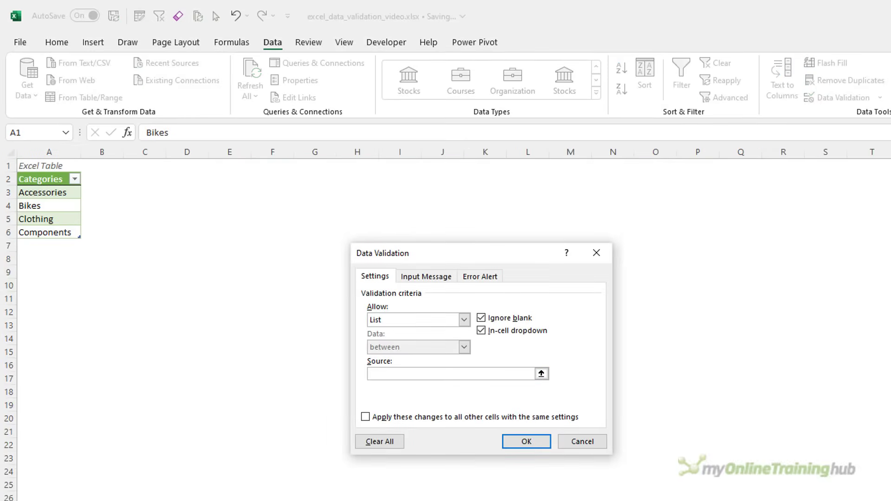
text(=ListDV)
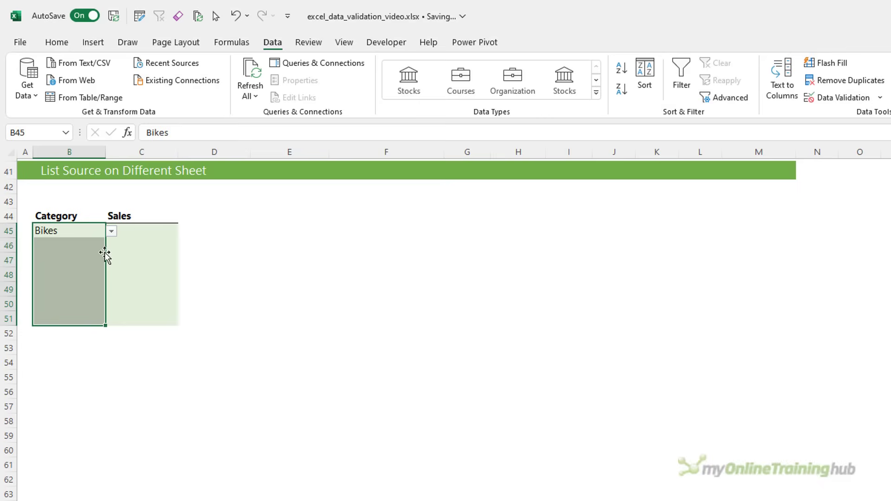
Step: Add Spare Parts to the External List table and choose it in B46 instead of Clothing
click(112, 246)
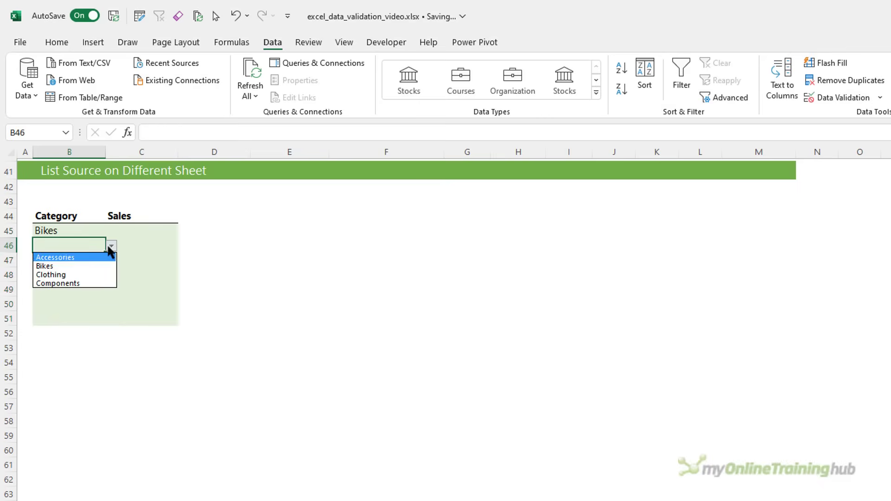
click(98, 275)
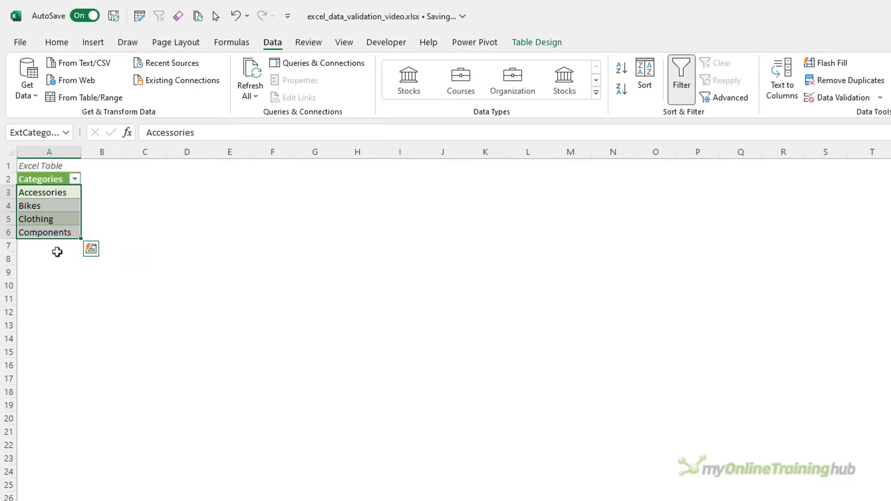
click(57, 252)
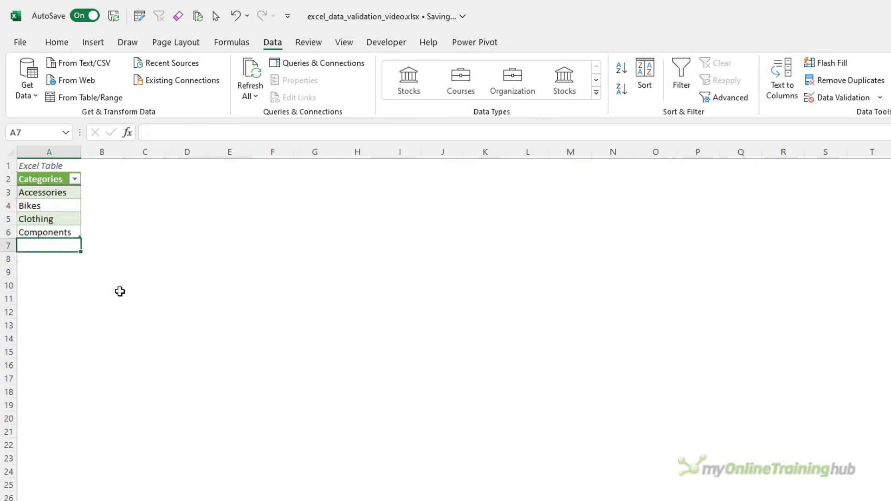
text(Spare Parts)
key(Return)
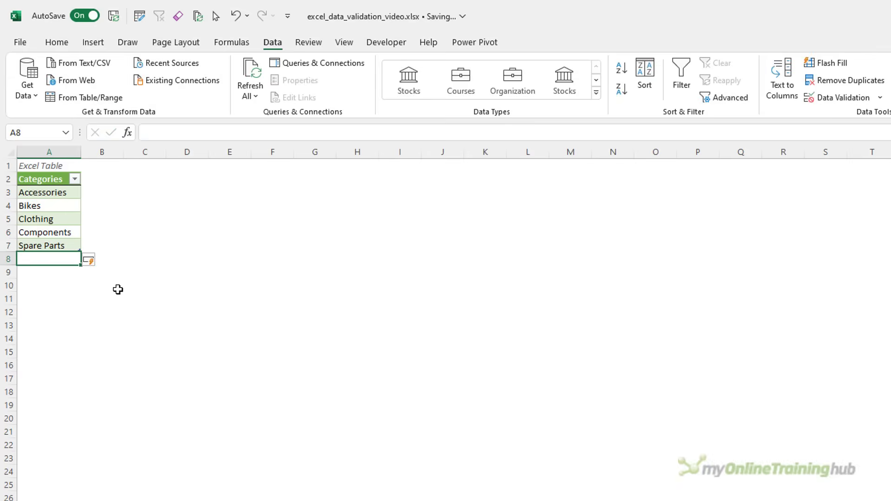
click(144, 496)
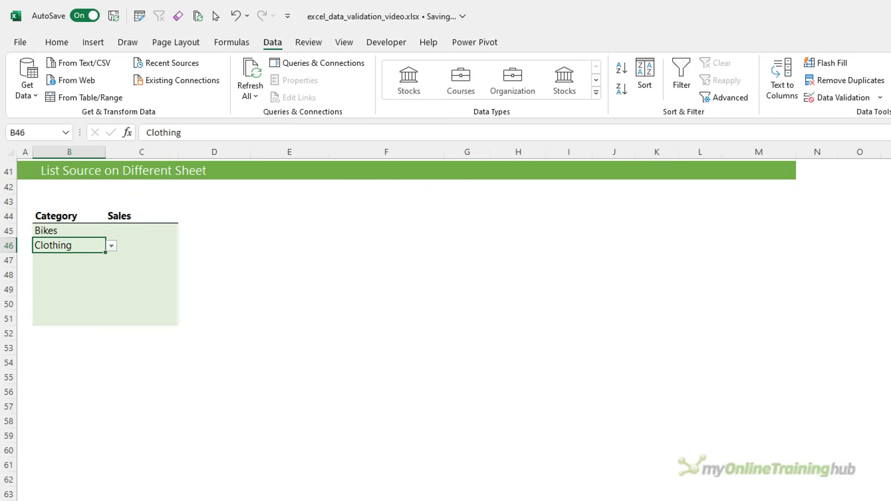
click(112, 245)
click(74, 292)
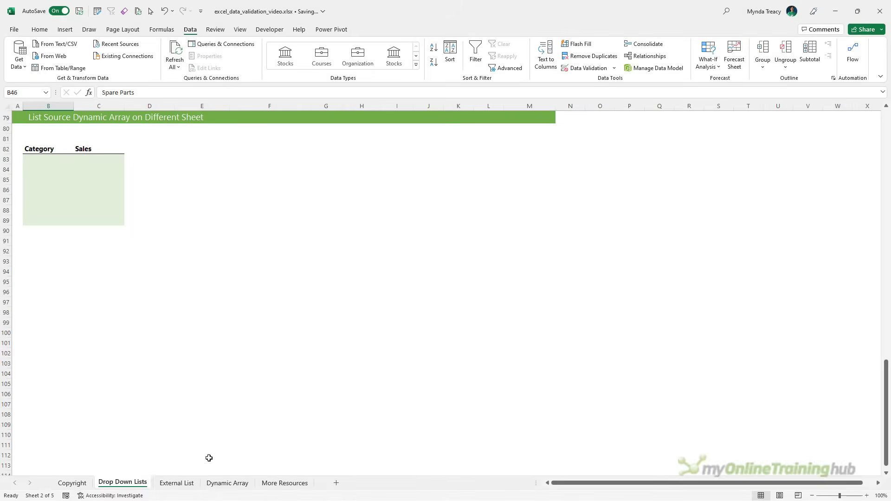
Step: Inspect Table1's Category column values on the Dynamic Array sheet
click(241, 484)
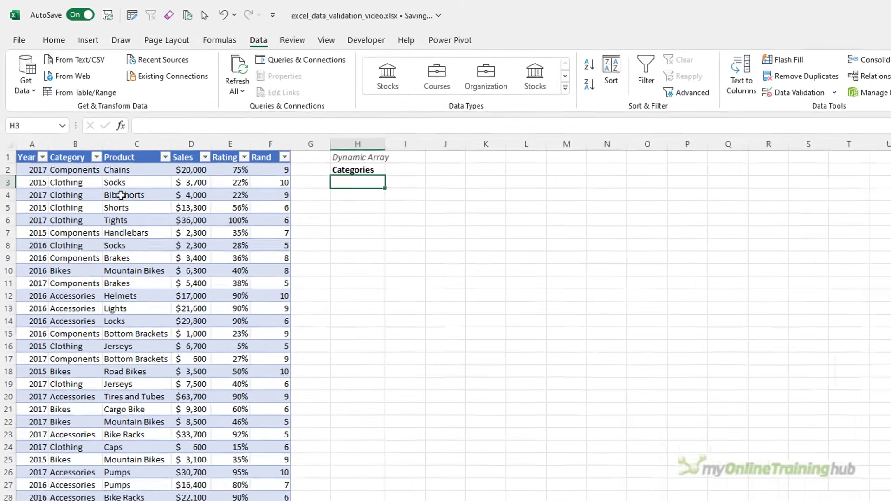
drag(81, 115, 70, 117)
click(115, 191)
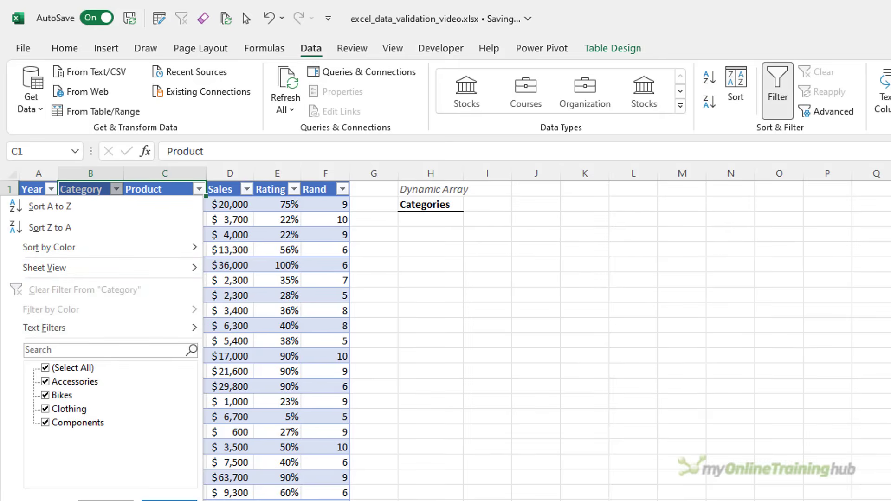
click(176, 499)
click(102, 220)
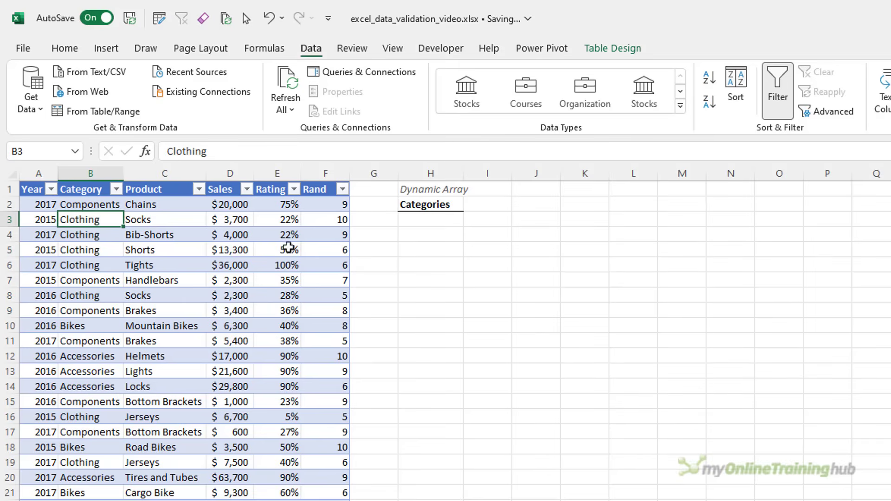
Step: Enter =UNIQUE(Table1[Category]) in H3 to spill the distinct categories
click(412, 218)
text(=)
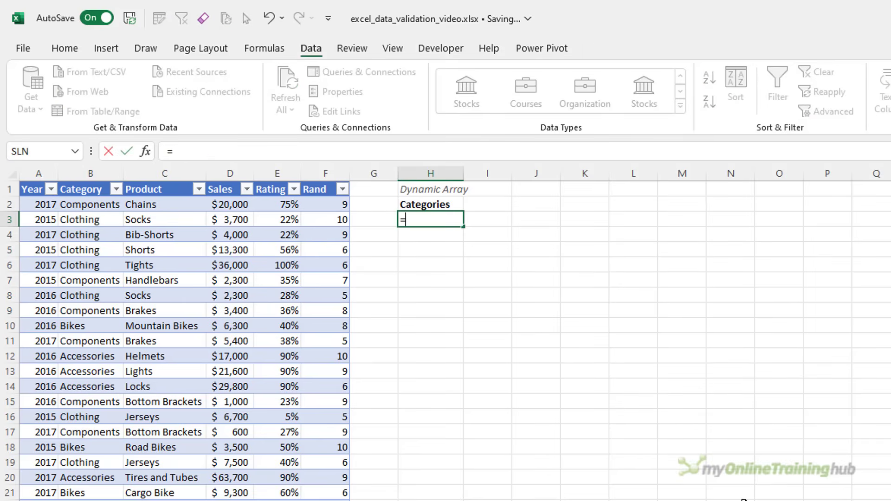
text(un)
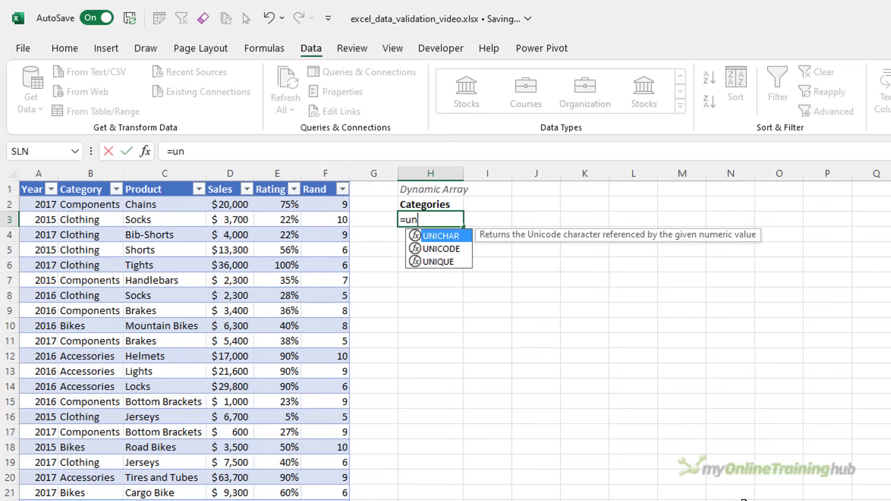
text(iq)
key(Tab)
click(90, 204)
key(ctrl+shift+Down)
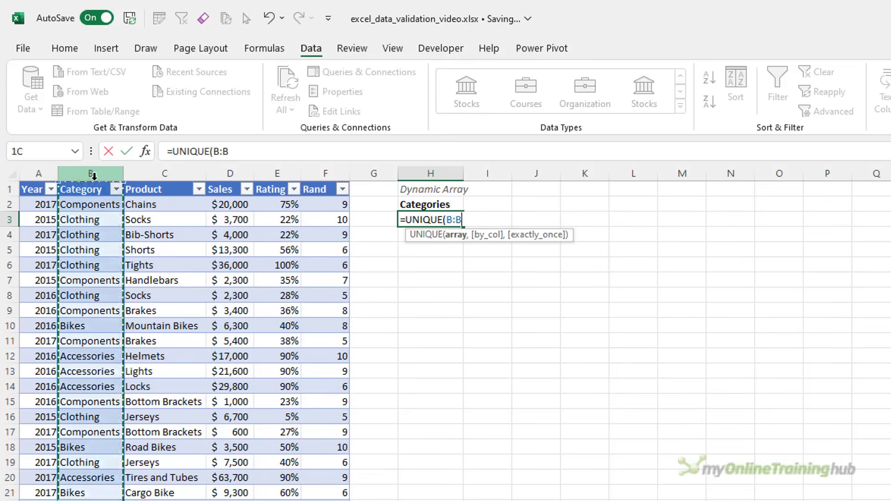
text())
key(Return)
key(Up)
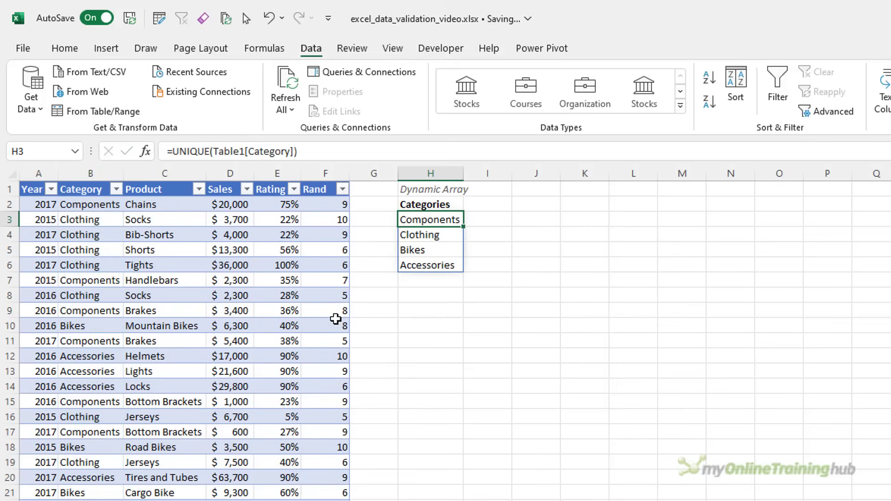
Step: Wrap the H3 formula as =SORT(UNIQUE(Table1[Category])) and select the spilled H3:H6
click(172, 151)
text(so)
key(Tab)
key(End)
text())
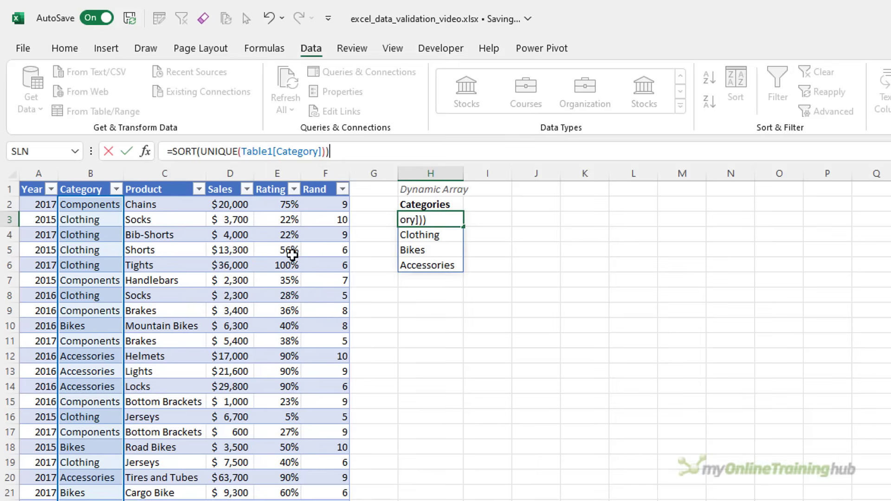
key(Return)
key(Up)
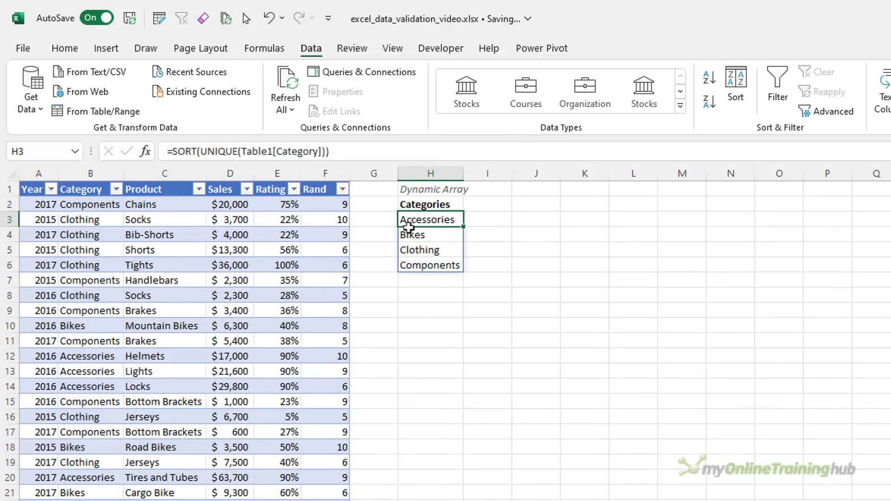
drag(424, 221, 444, 267)
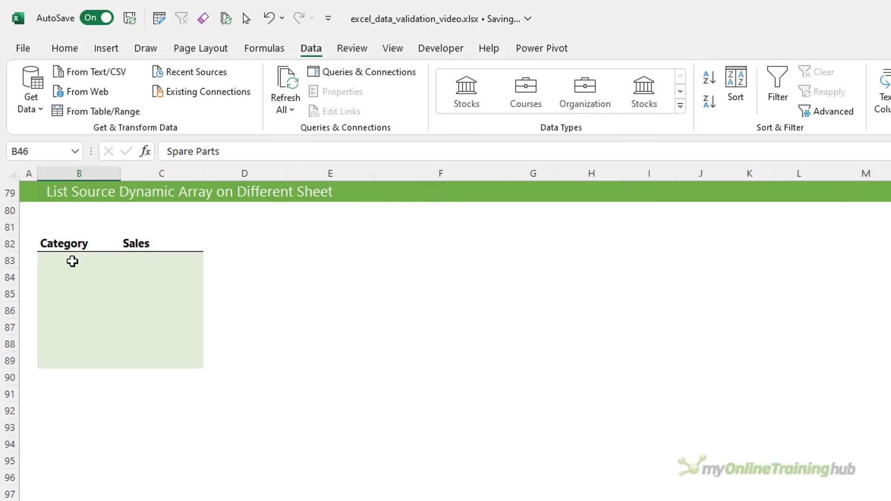
Step: Give B83:B89 a List validation rule sourced from ='Dynamic Array'!$H$3#
drag(71, 261, 70, 354)
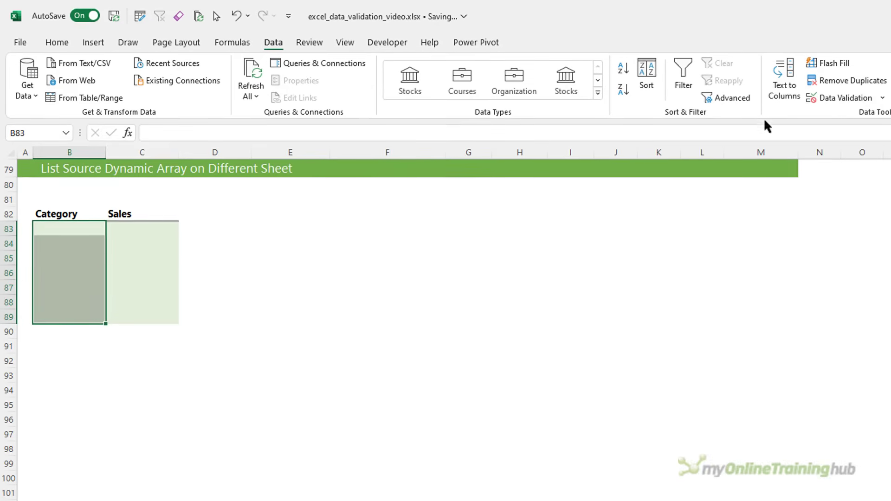
click(831, 99)
click(466, 320)
click(400, 355)
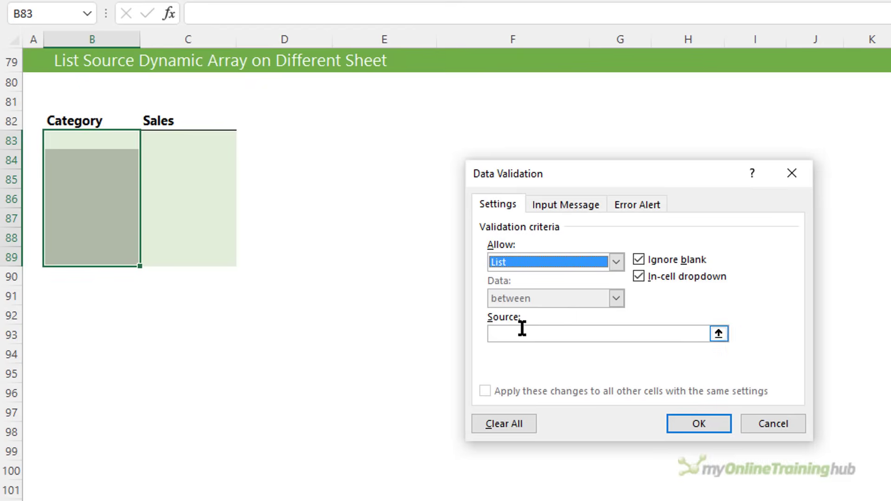
click(522, 328)
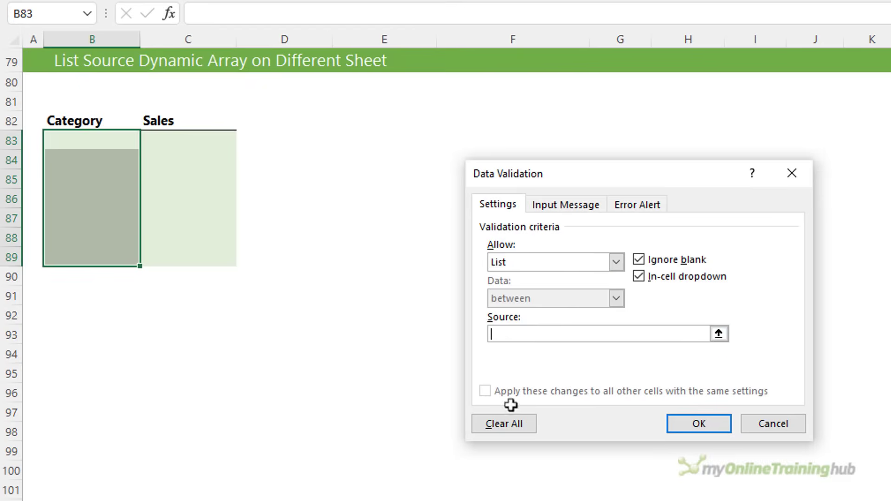
click(506, 500)
drag(498, 96, 499, 144)
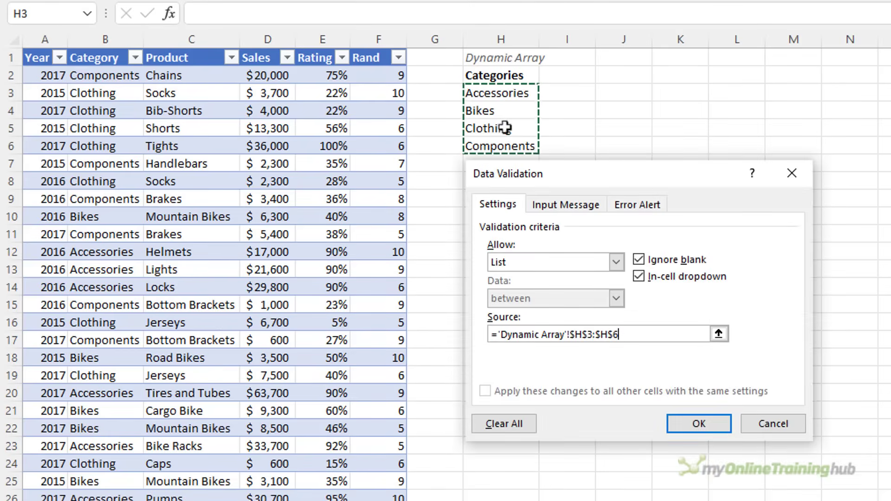
click(514, 90)
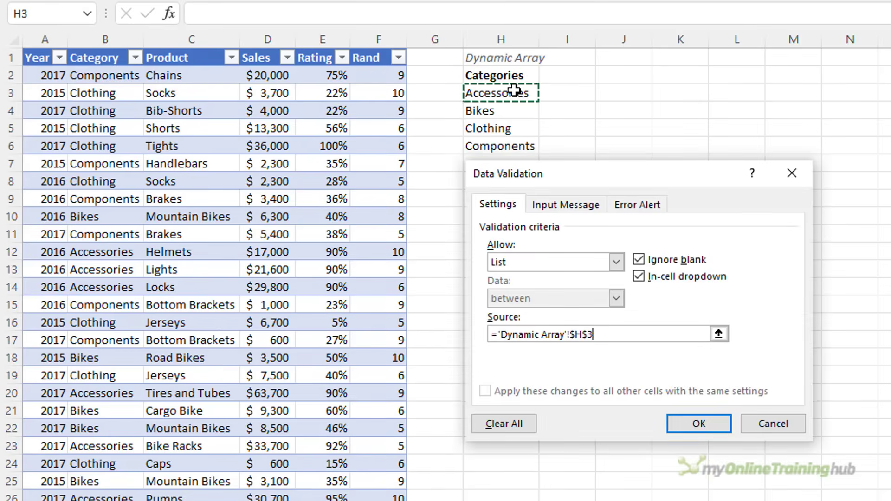
click(610, 333)
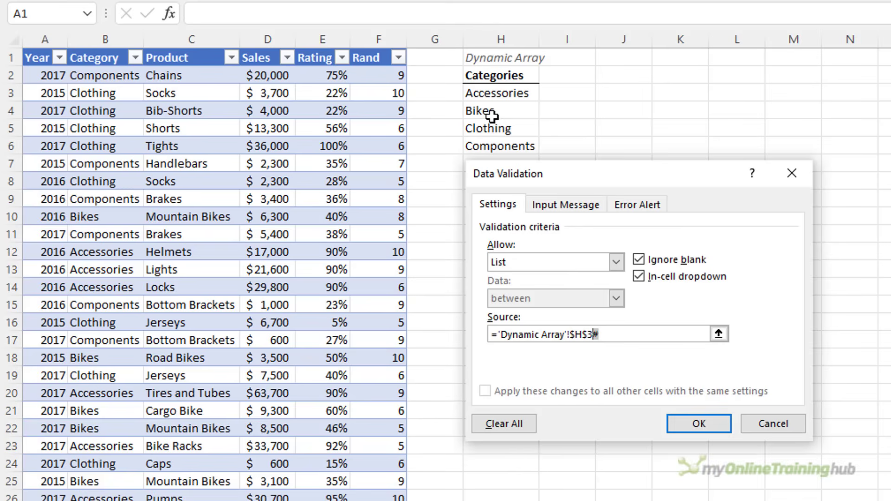
drag(491, 335, 597, 337)
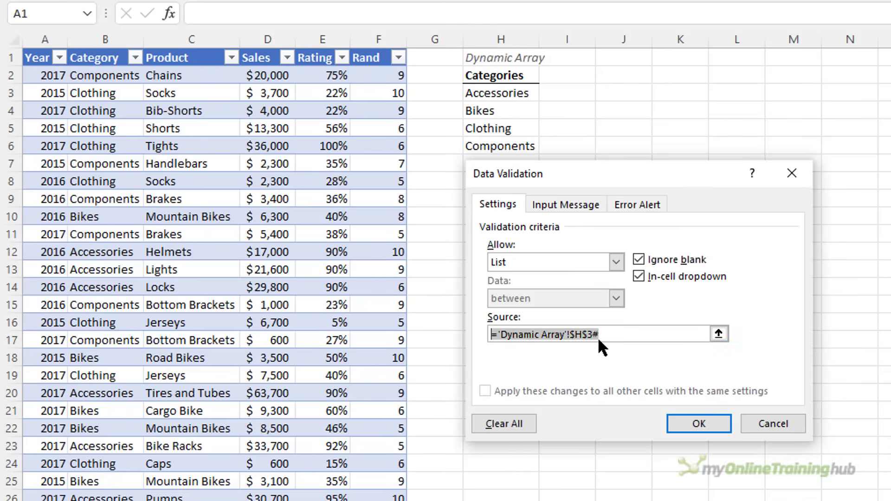
Step: Apply the list validation and check the category drop-down in B83
click(691, 424)
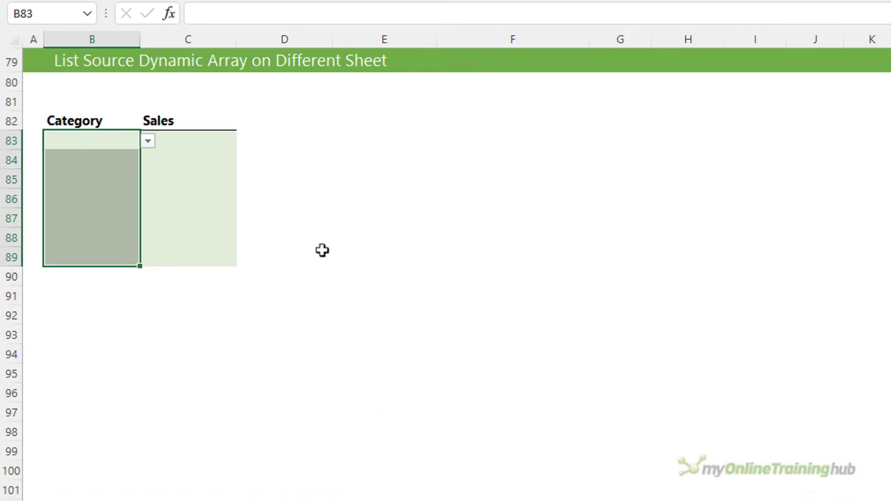
click(147, 141)
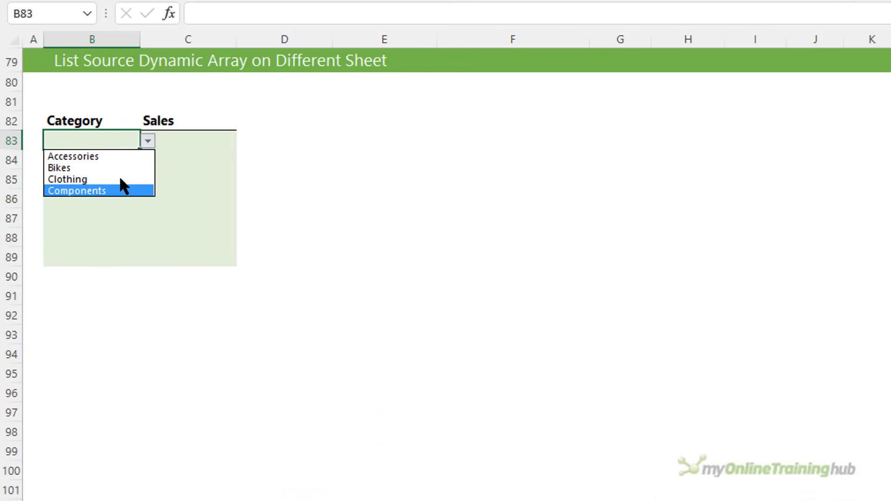
key(Escape)
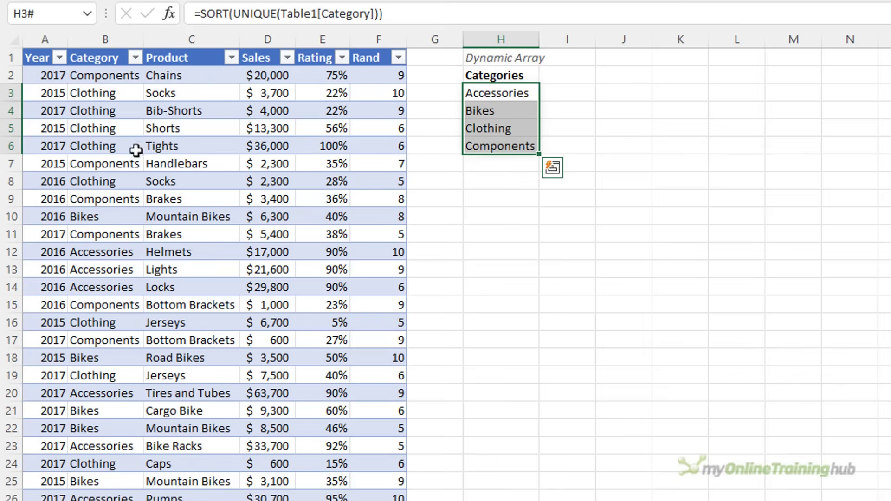
Step: Rename the Clothing category in table row 6 to Spare Parts
click(120, 113)
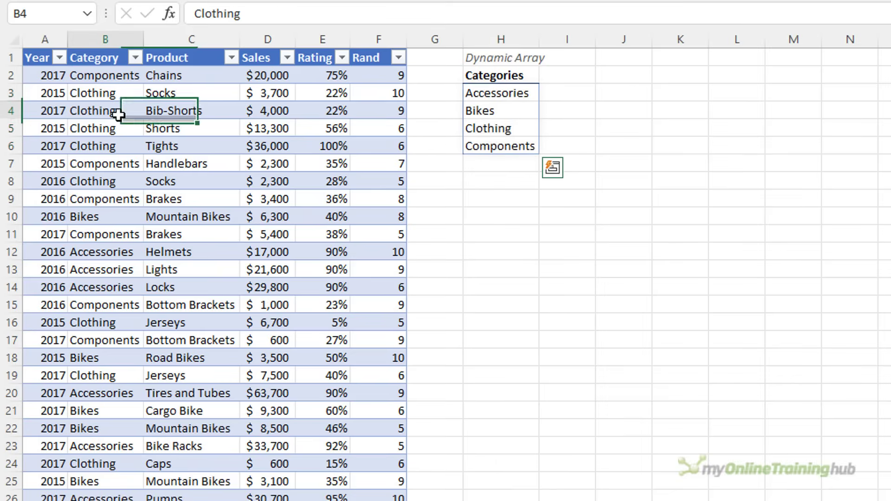
click(119, 146)
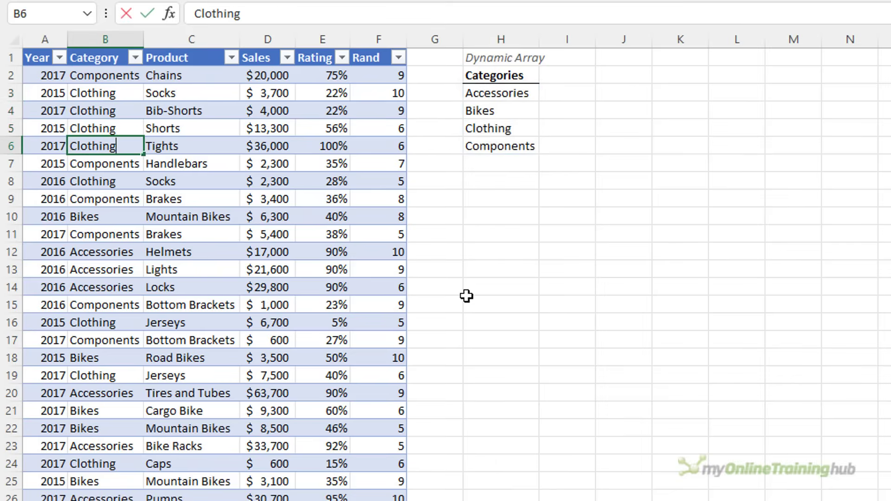
text(Spare Parts)
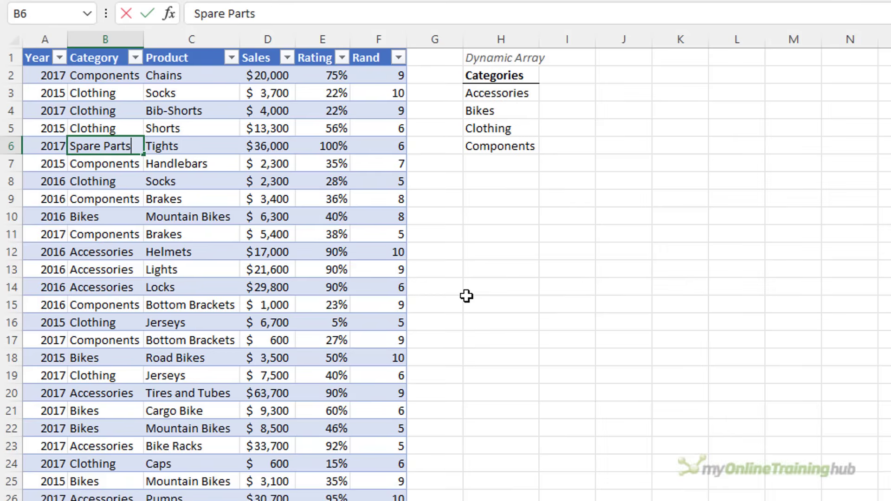
key(Return)
Step: Confirm Spare Parts joined the spilled list and pick it for B83
click(518, 163)
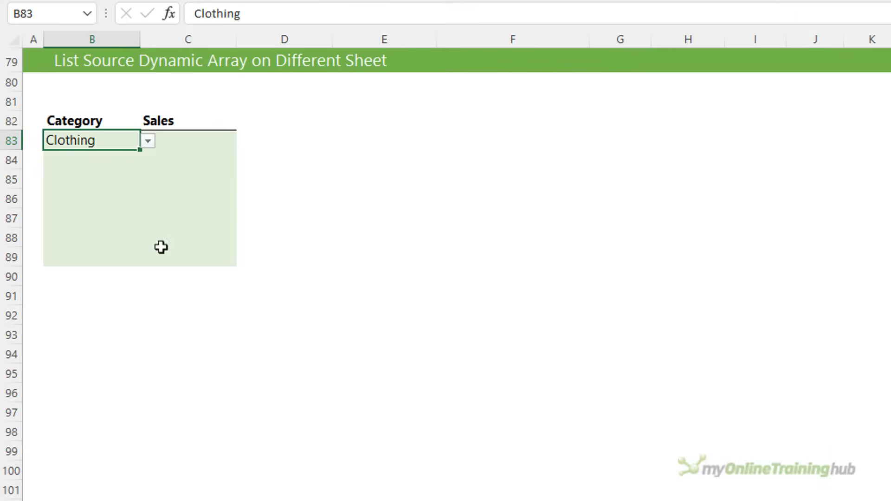
click(147, 141)
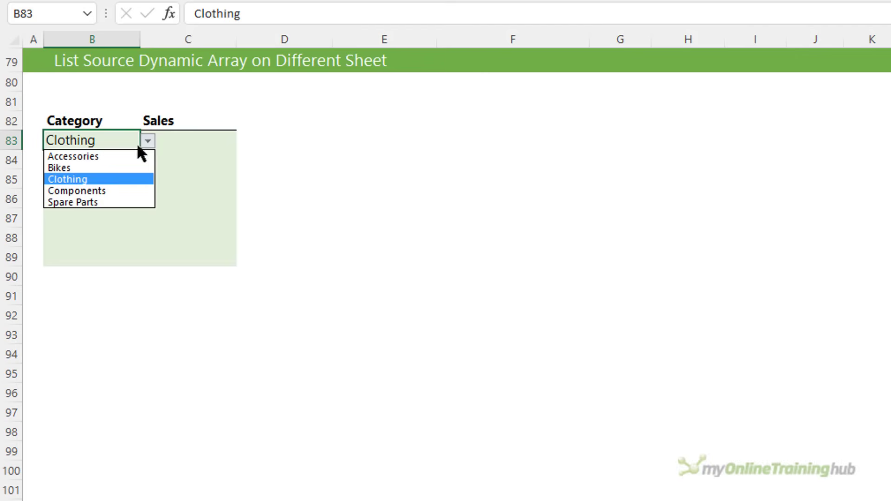
click(77, 202)
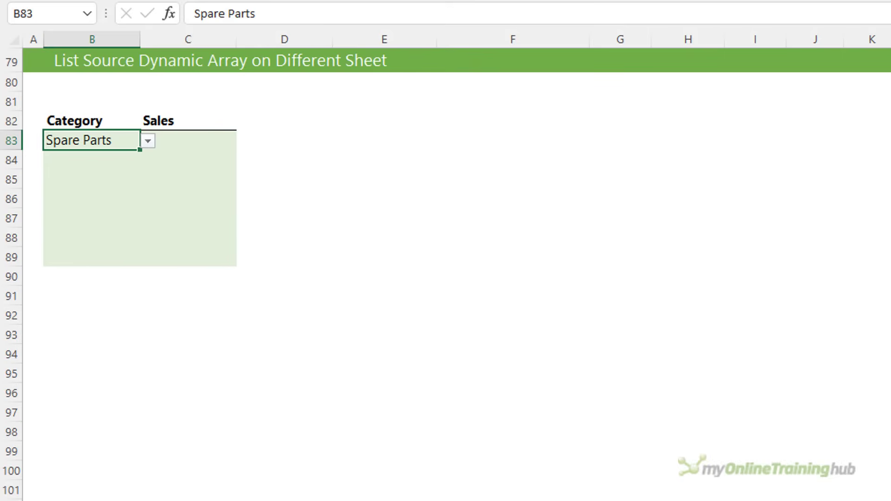
click(92, 160)
text(c)
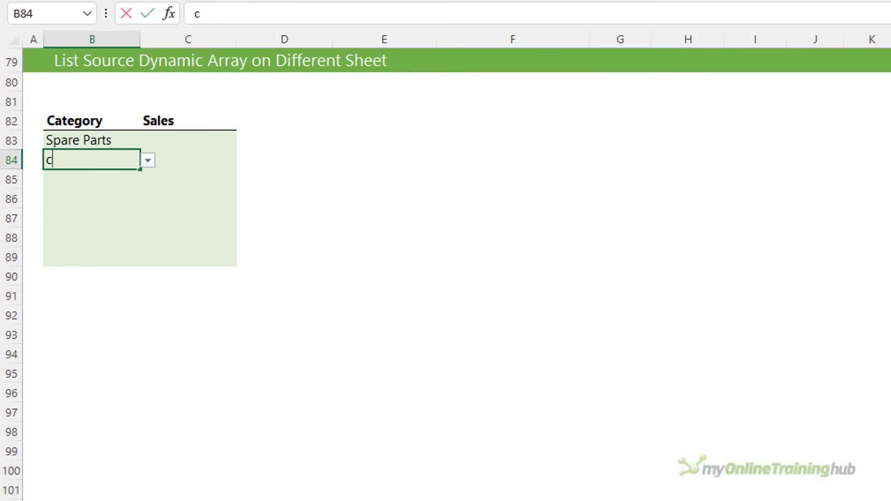
key(Escape)
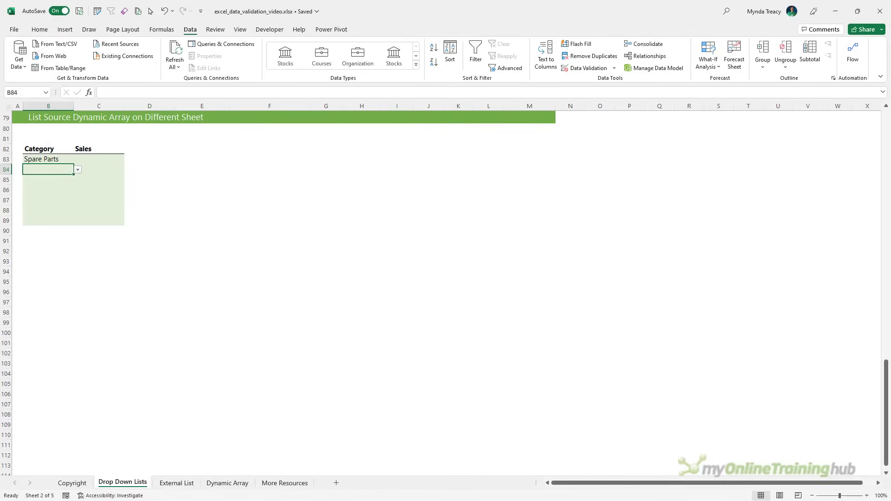
Step: In Excel for the web, fill B11 with Components from the suggestions after typing c
click(836, 11)
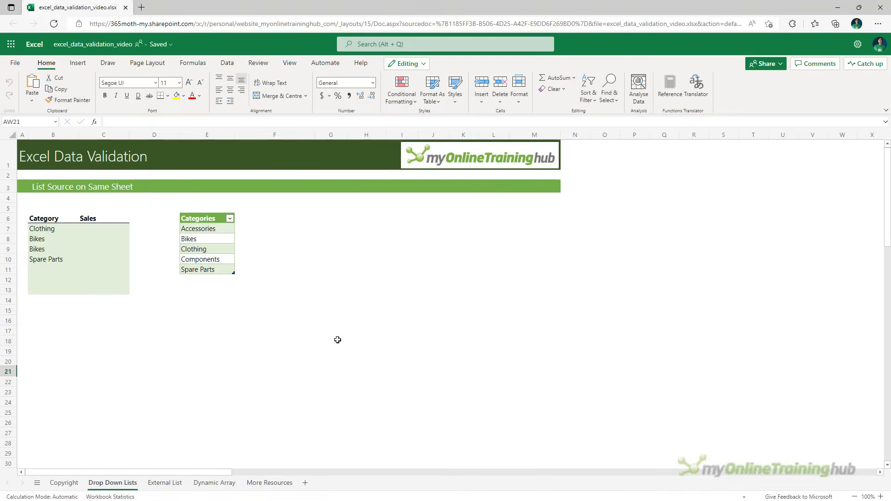
click(55, 270)
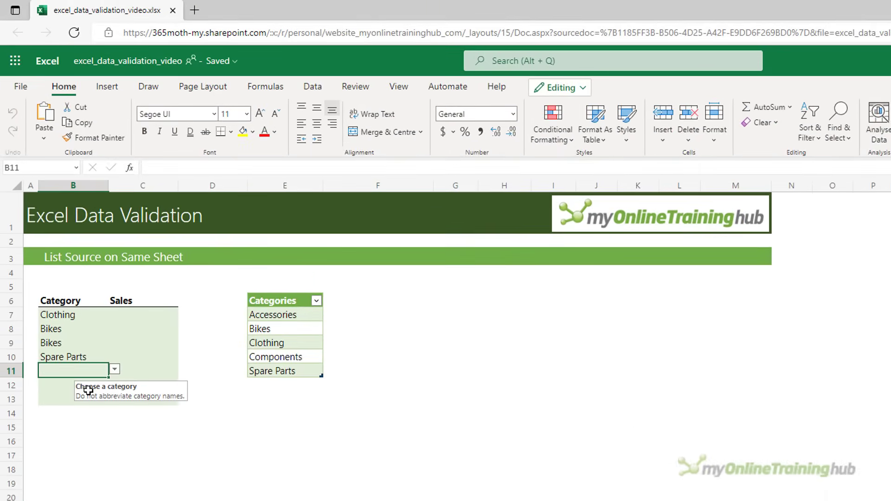
text(c)
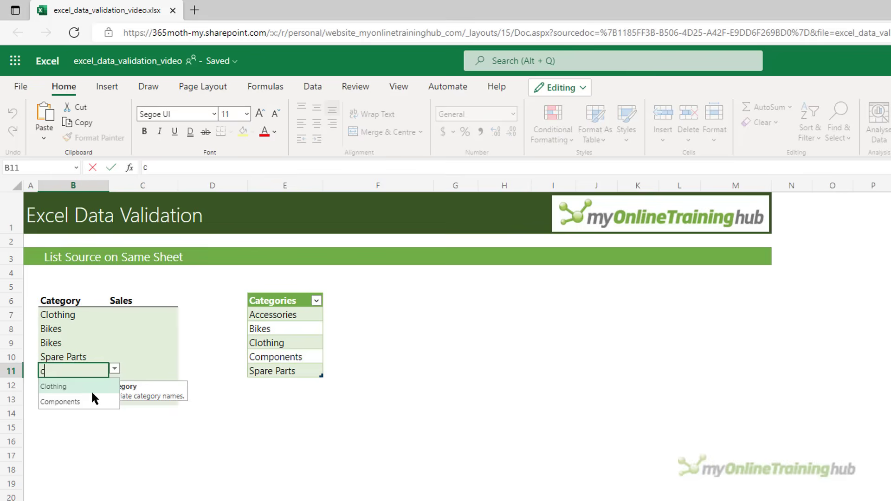
click(92, 395)
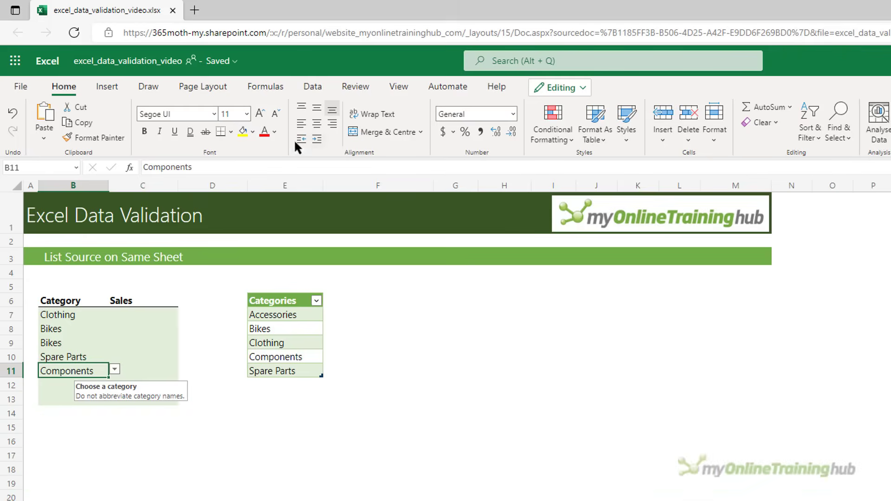
Step: Open the Changes pane from the Review tab to list recent workbook edits
click(352, 85)
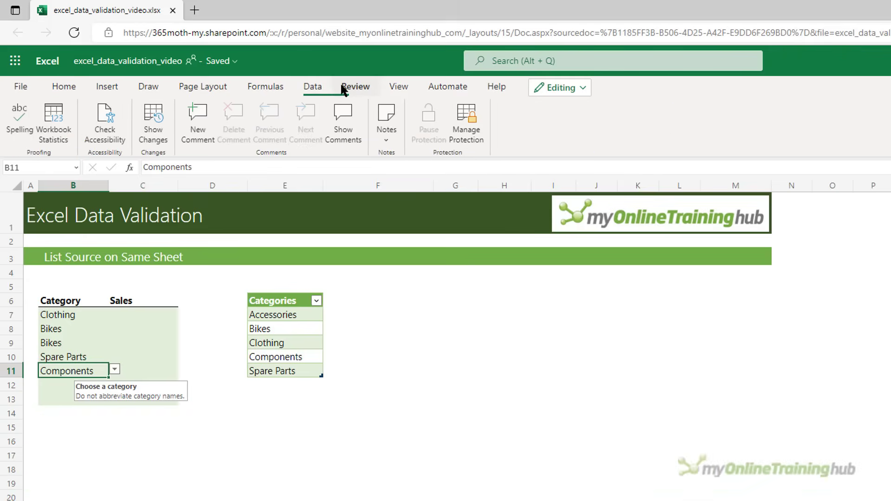
click(144, 126)
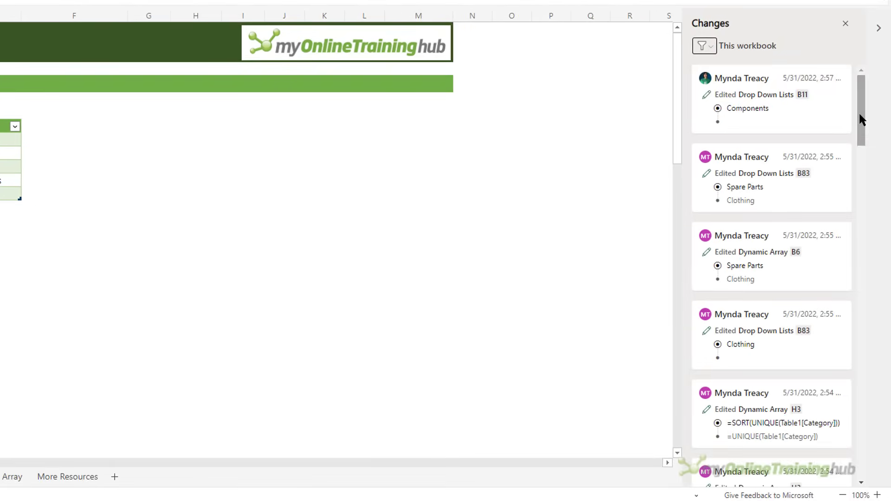
mouse_move(859, 113)
mouse_down()
mouse_move(848, 150)
mouse_move(856, 108)
mouse_up()
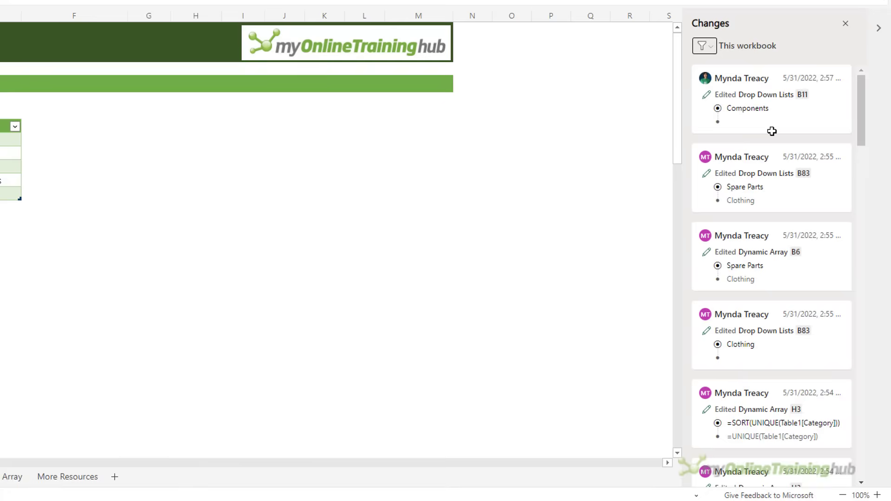